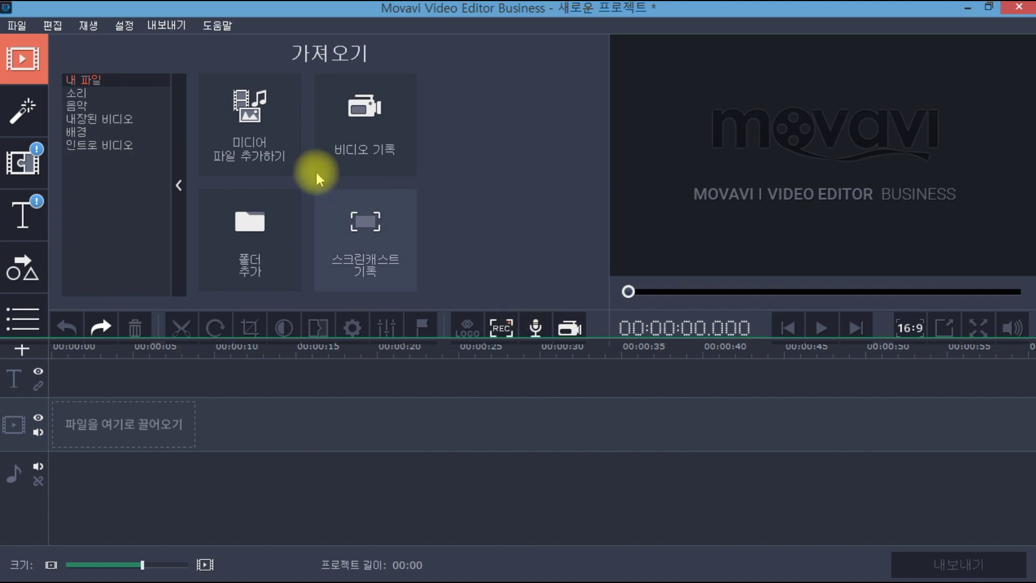
Step: Import the media file 생수펌프리뷰 from the 1영상 folder into the project
left_click(269, 151)
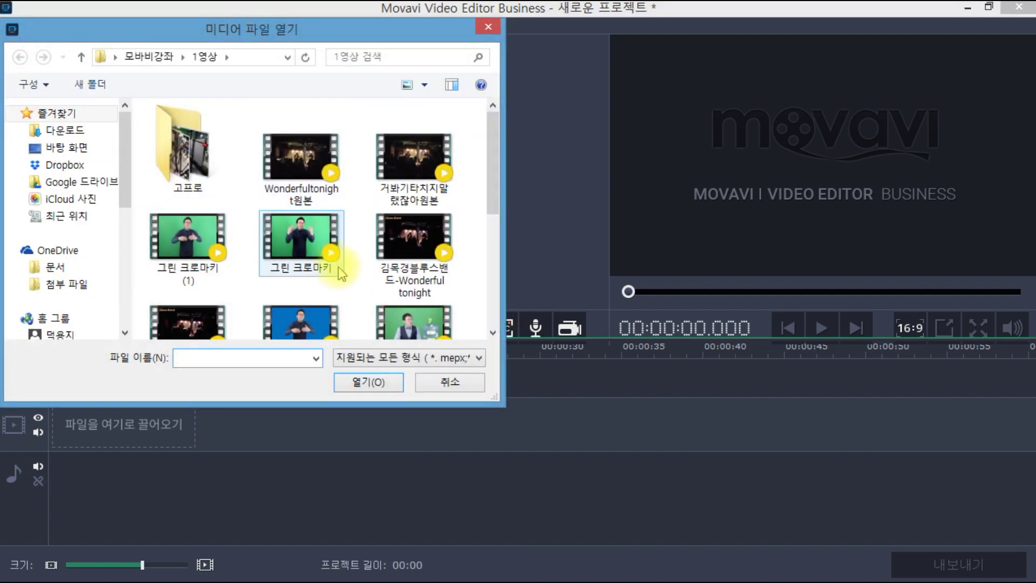
left_click_drag(492, 183, 493, 279)
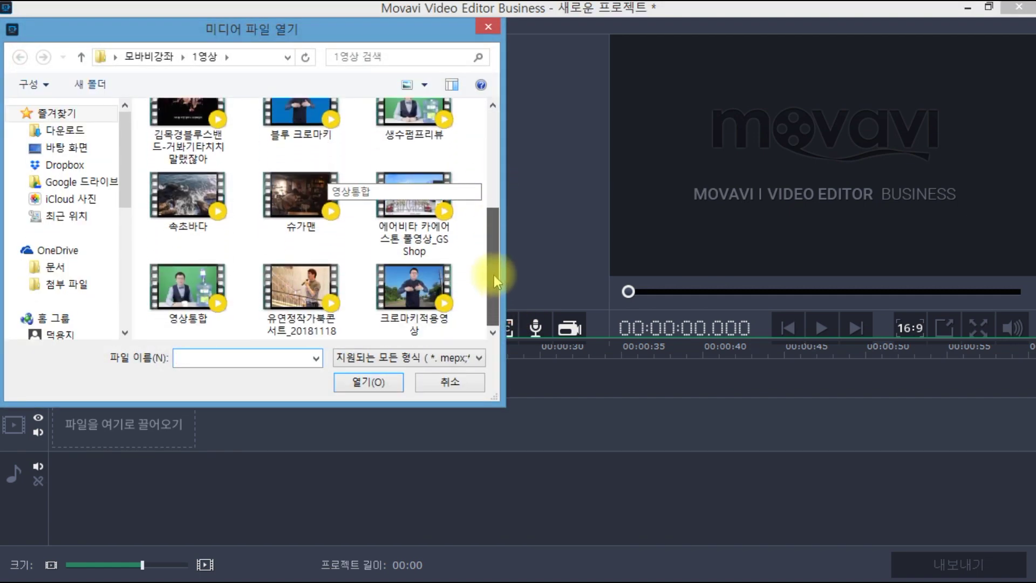
scroll(481, 197, "up", 1)
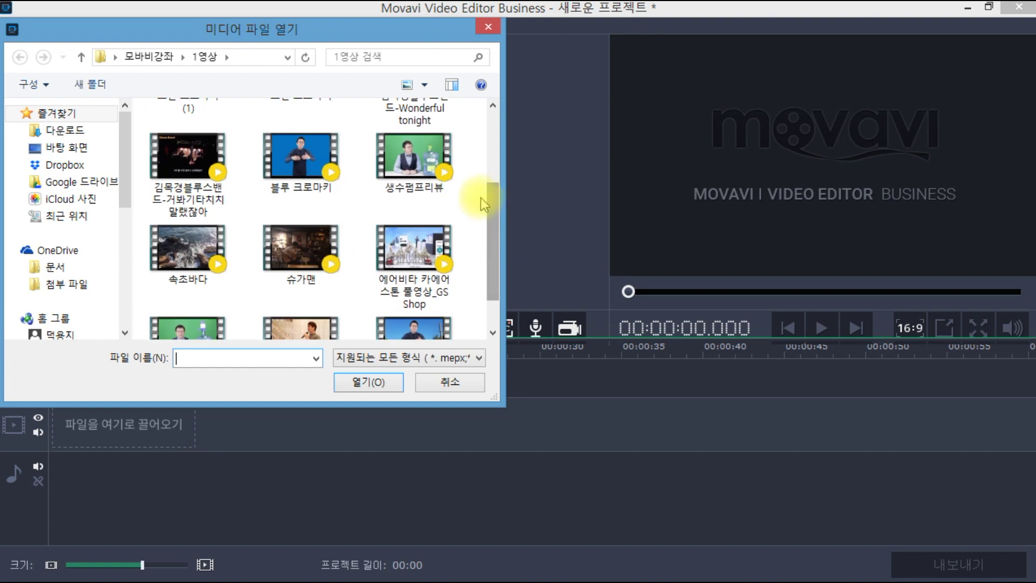
double_click(413, 169)
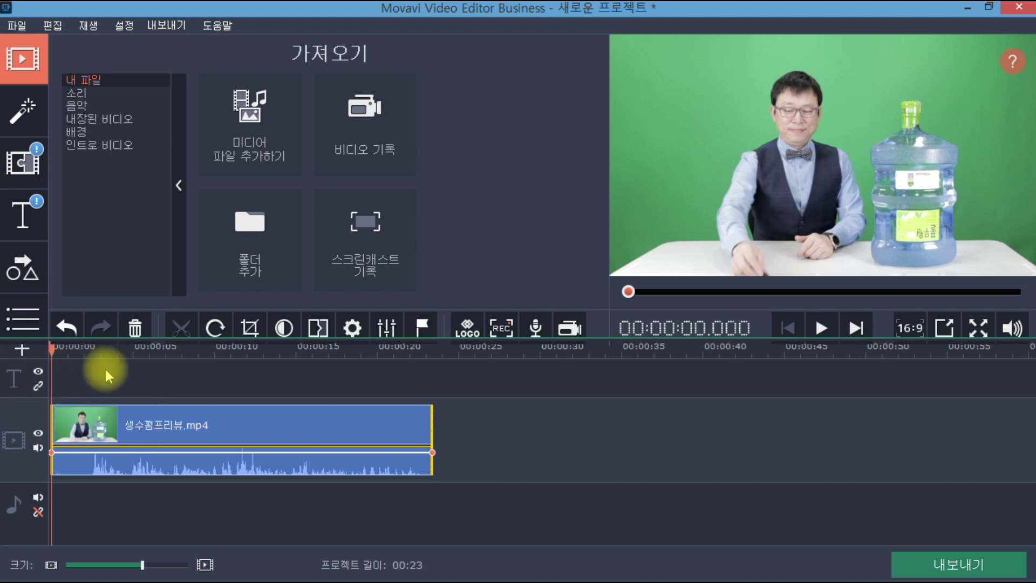
Step: Add the 사각형 callout at the start of the title track and reshape it into a wide, thin bar across the lower part of the frame
left_click(21, 276)
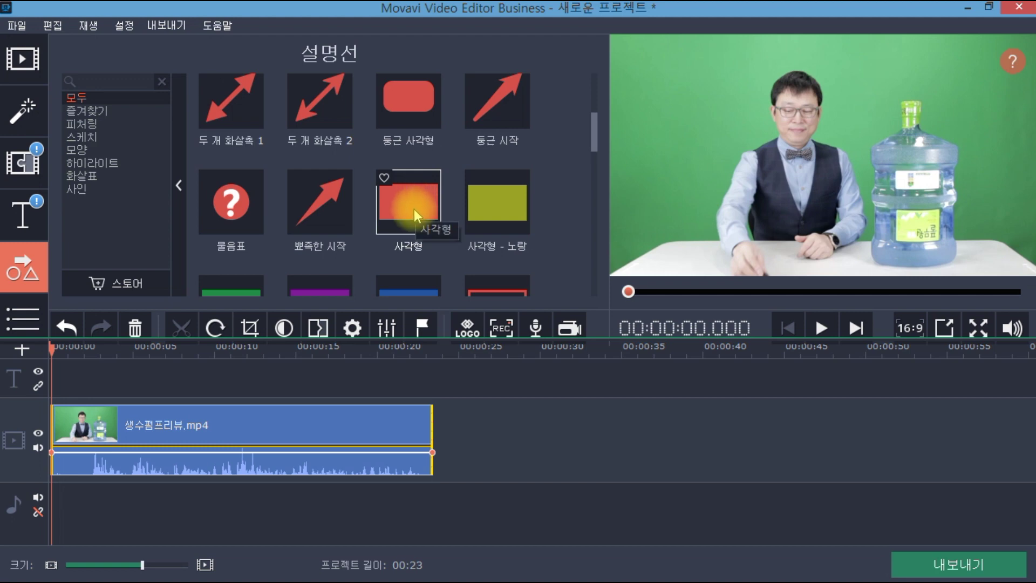
left_click_drag(414, 209, 45, 363)
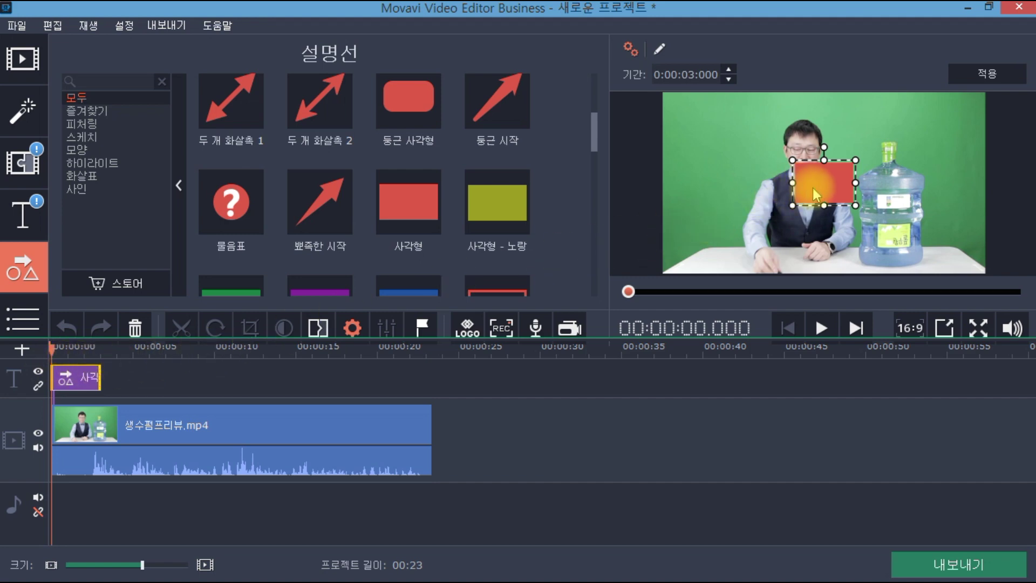
left_click_drag(825, 160, 824, 183)
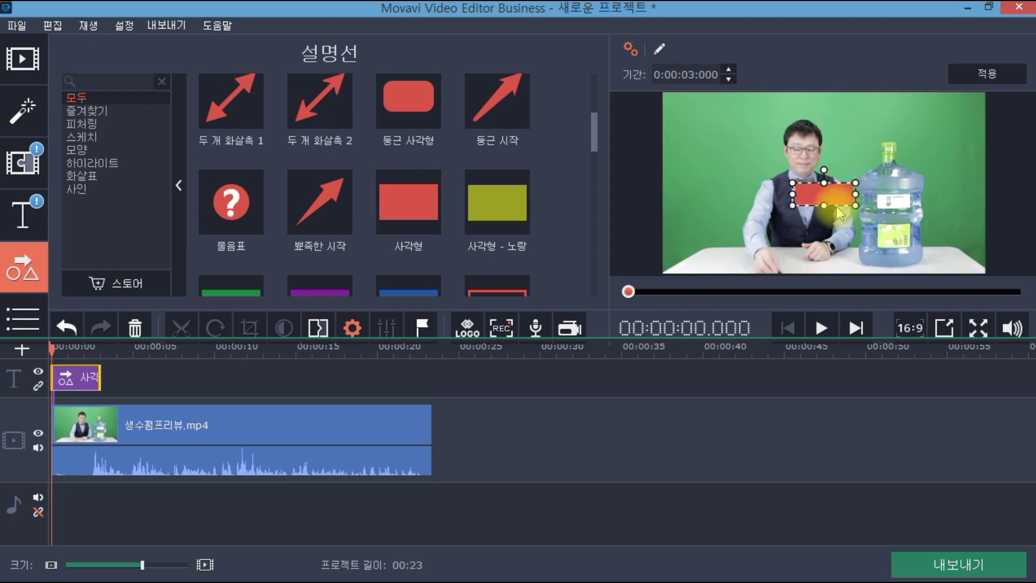
left_click_drag(829, 204, 830, 250)
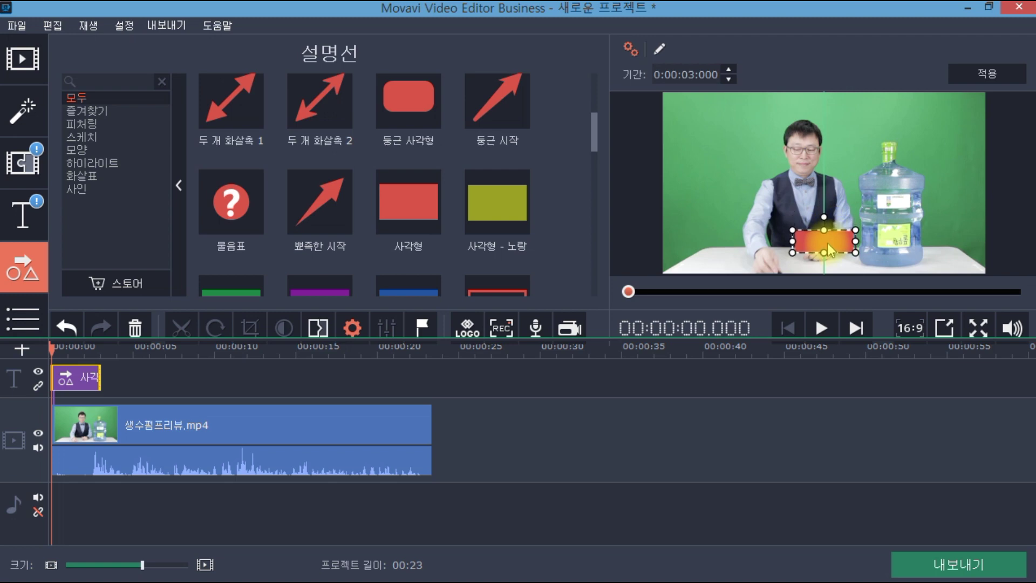
left_click(792, 247)
left_click_drag(792, 247, 718, 248)
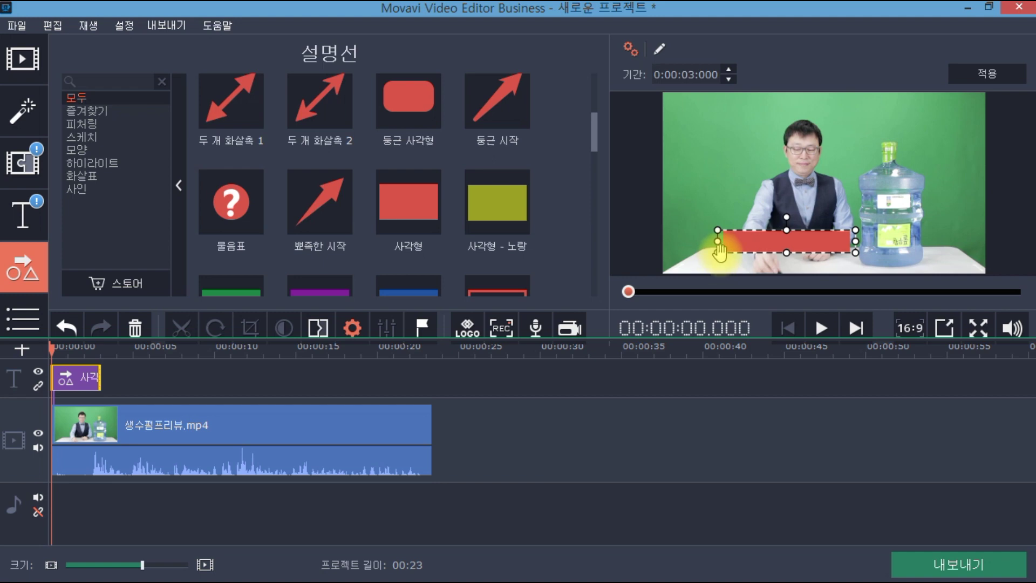
left_click_drag(855, 238, 933, 248)
left_click_drag(854, 244, 850, 243)
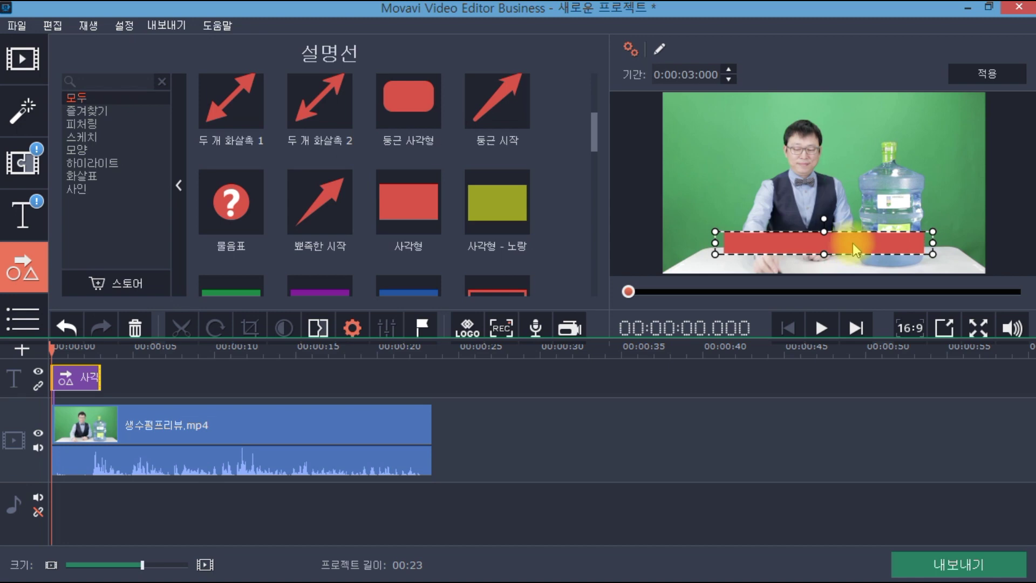
Step: Set the rectangle callout's fill colour to black (#000000)
left_click(661, 50)
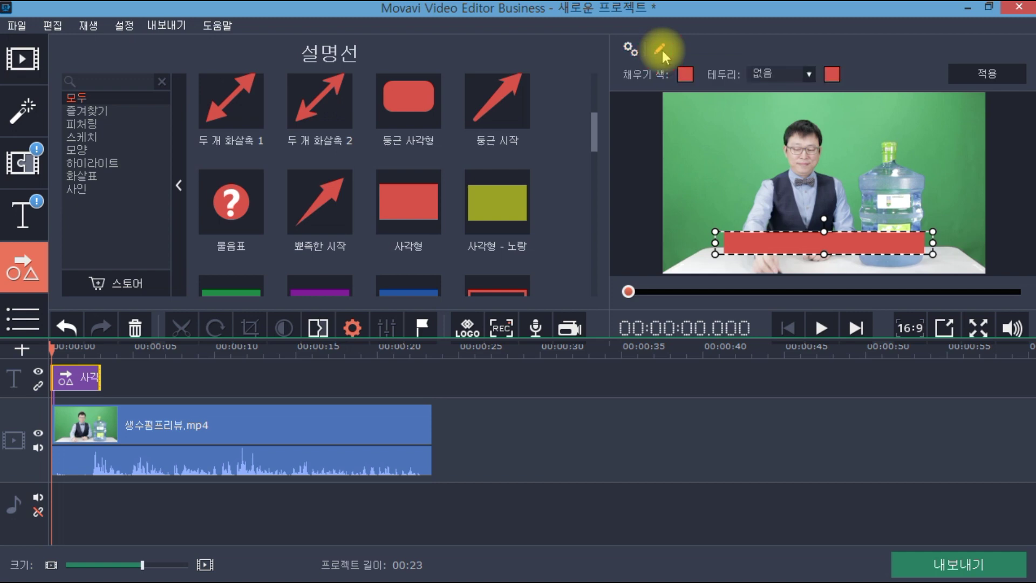
left_click(687, 74)
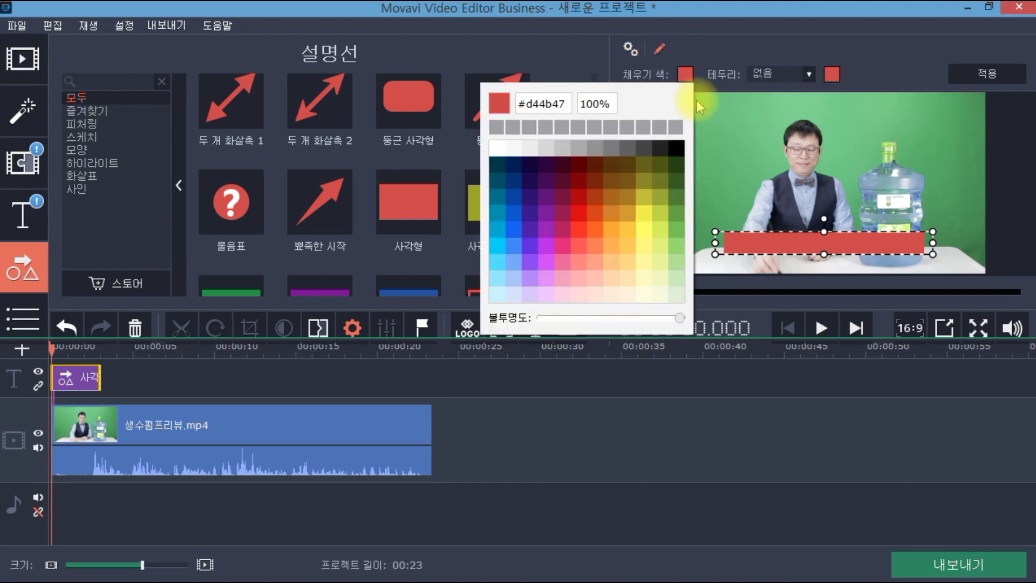
left_click(675, 147)
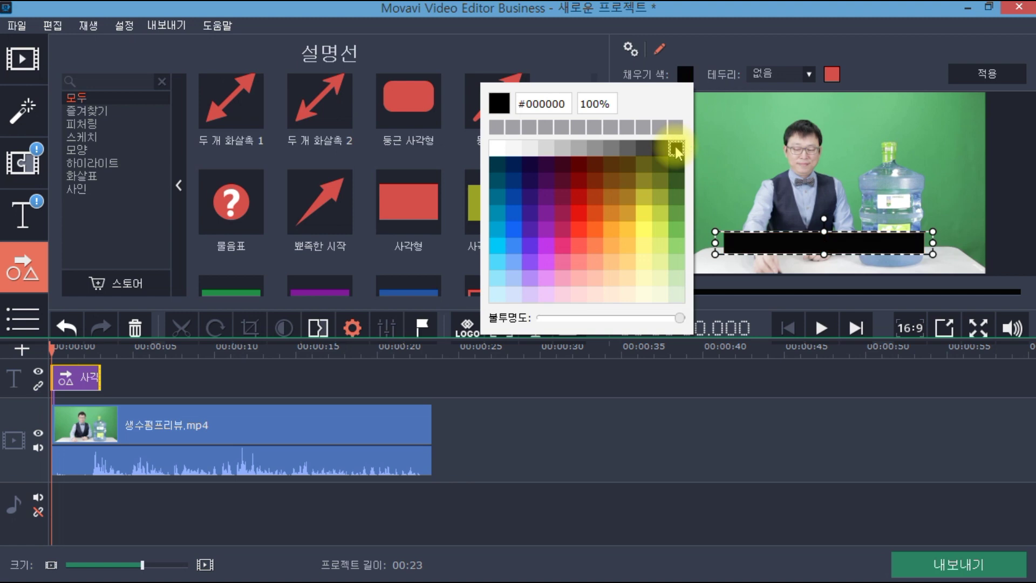
left_click(831, 76)
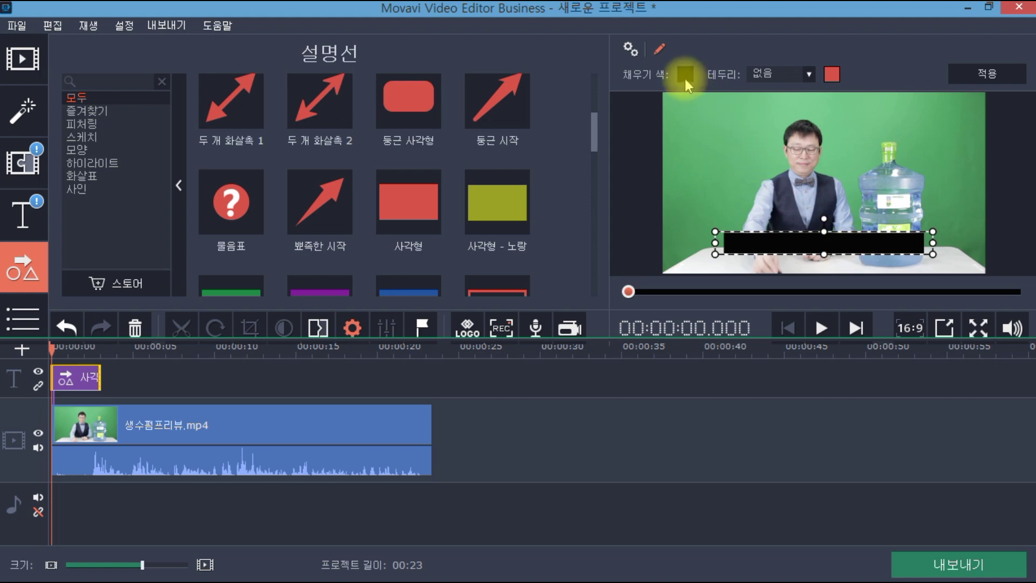
Step: Set the opacity of the rectangle callout's fill to 75%
left_click(684, 77)
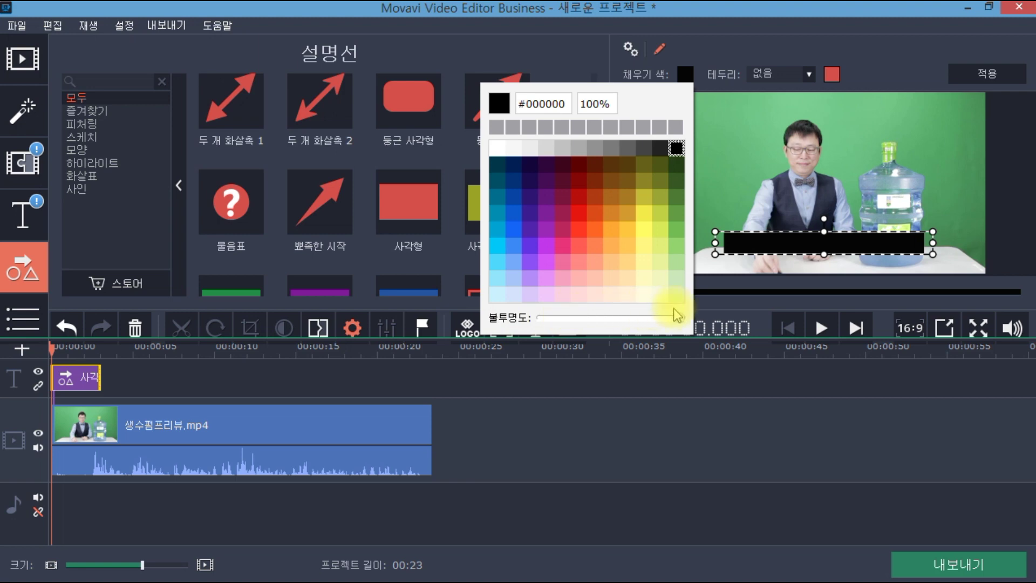
mouse_move(680, 318)
left_mouse_down()
mouse_move(562, 326)
mouse_move(688, 323)
mouse_move(613, 324)
mouse_move(670, 324)
mouse_move(679, 302)
left_mouse_up()
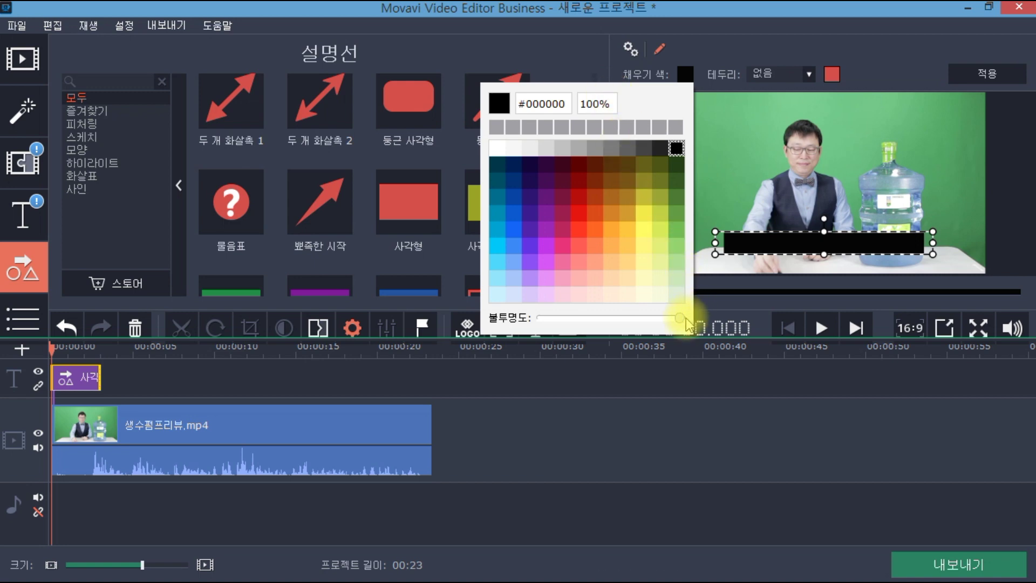
double_click(596, 103)
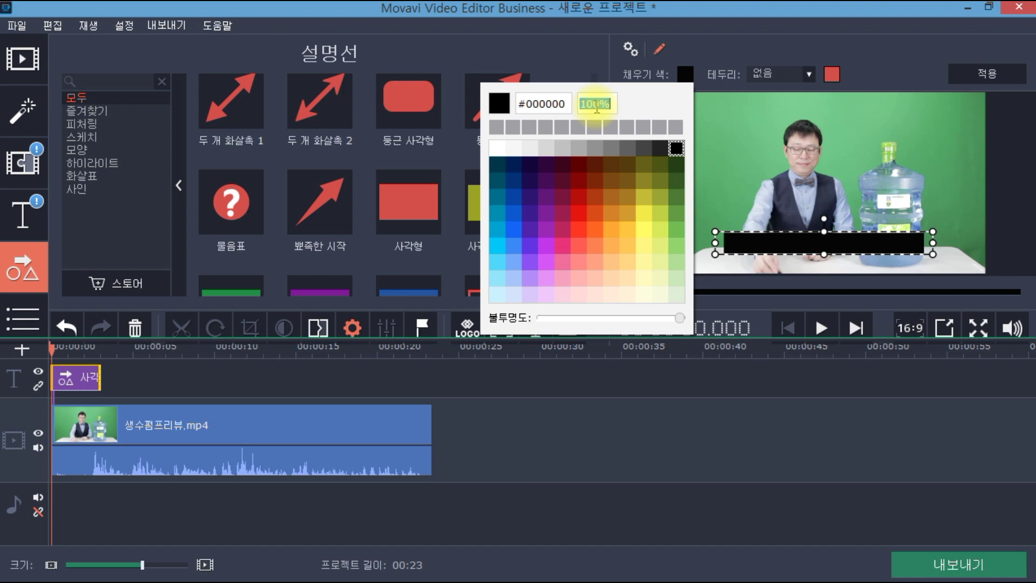
type("80")
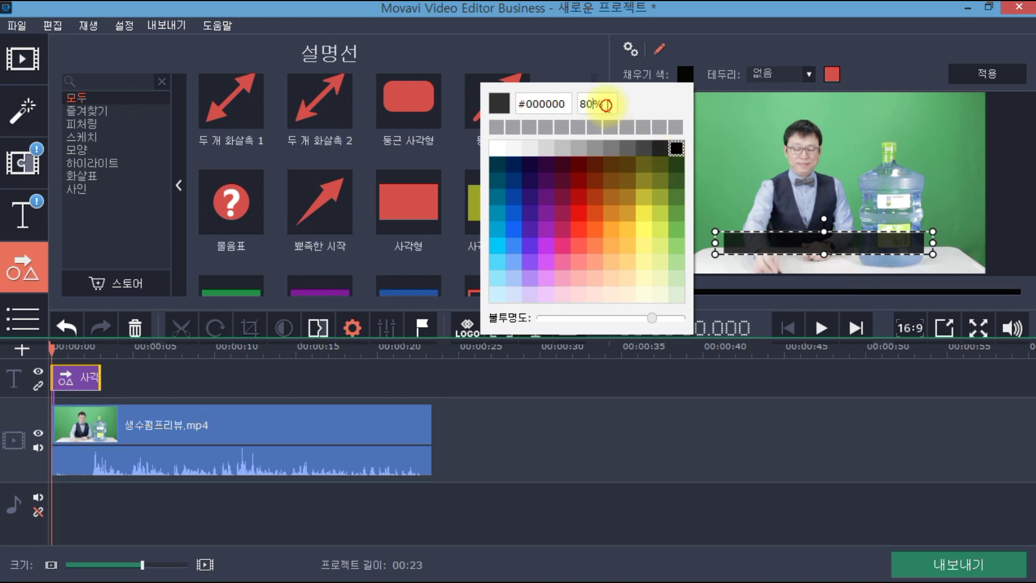
double_click(597, 102)
type("75")
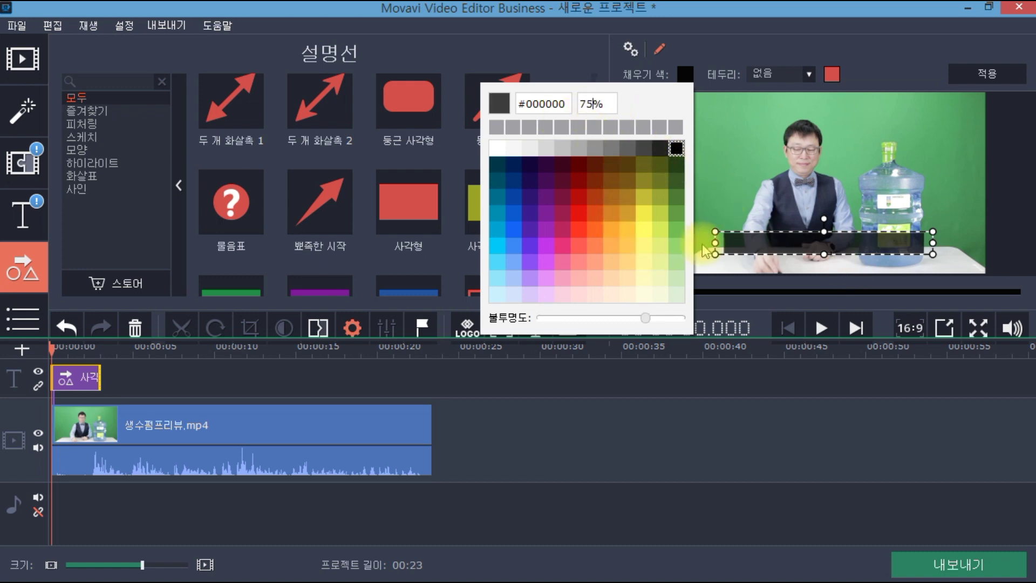
left_click(761, 136)
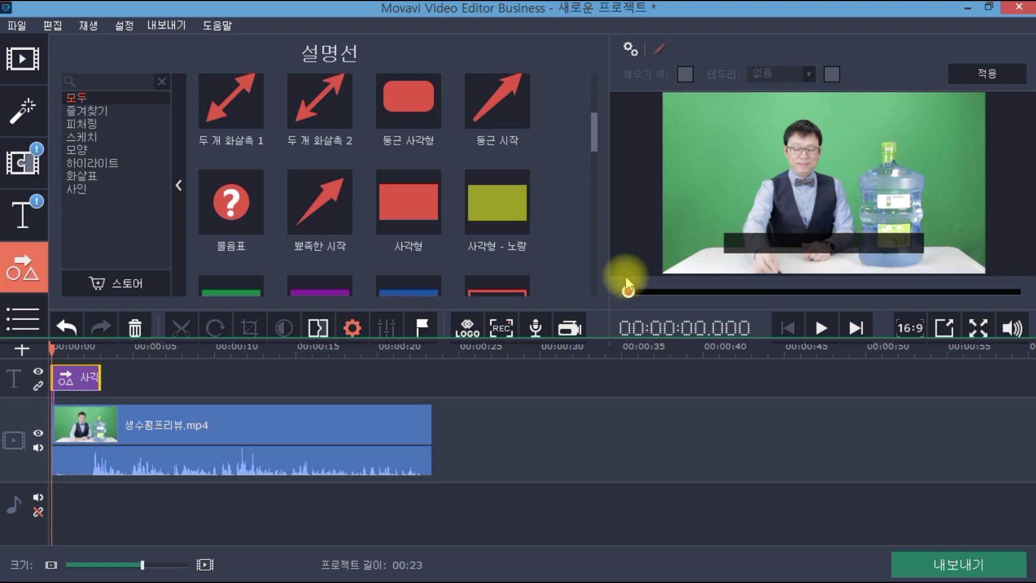
Step: Add a second title track above the one holding the rectangle callout
right_click(18, 377)
mouse_move(81, 476)
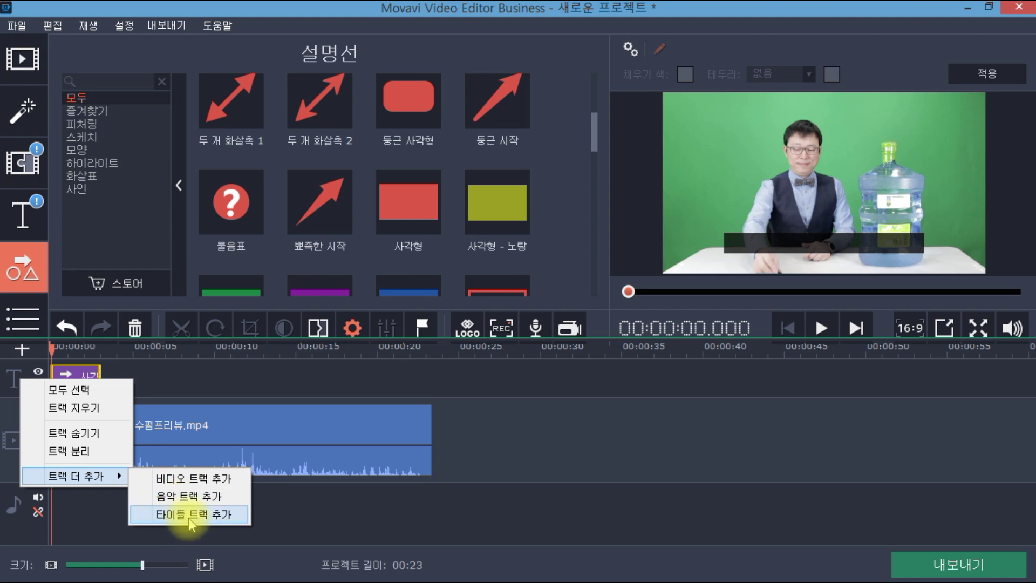
left_click(18, 371)
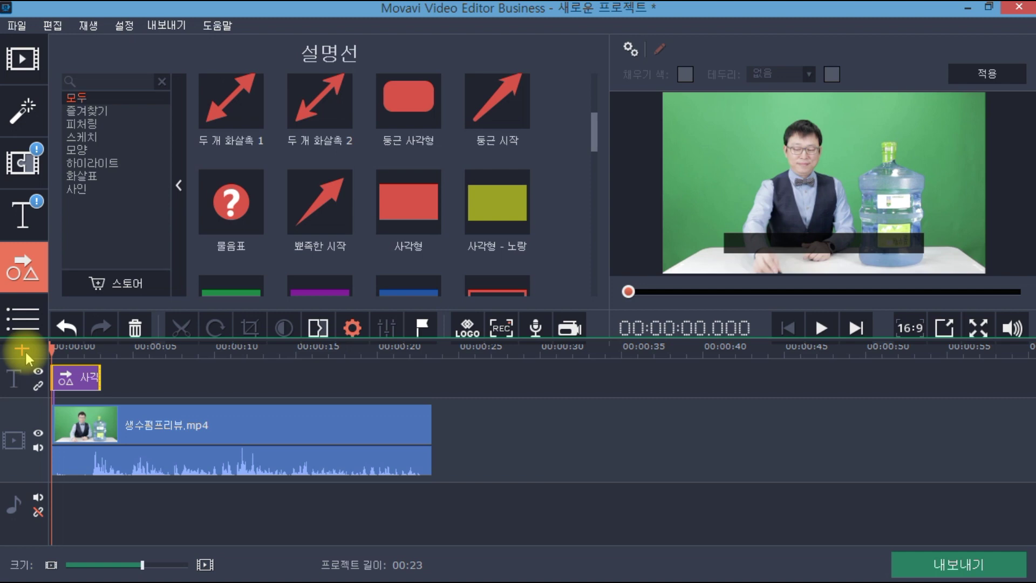
left_click(25, 350)
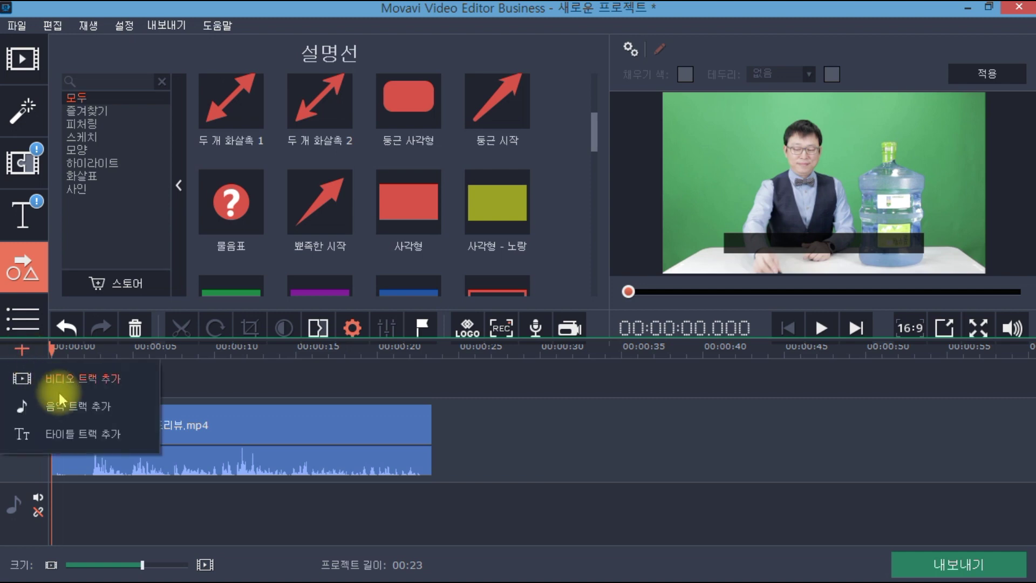
left_click(85, 435)
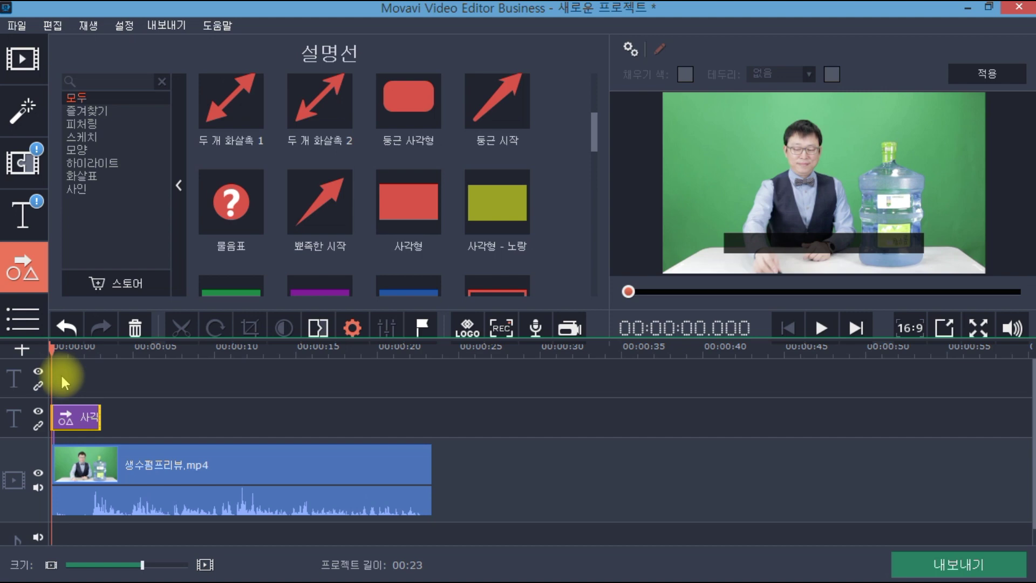
Step: Play the opening of the video, add a marker at 00:00:03.300 and move the rectangle callout clip to start at that marker
left_click(821, 328)
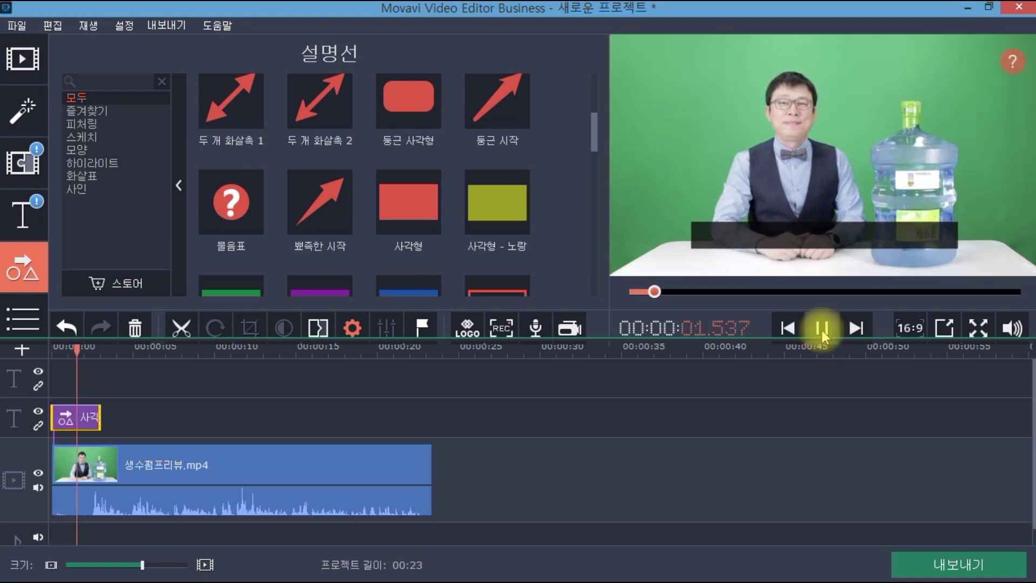
left_click(821, 330)
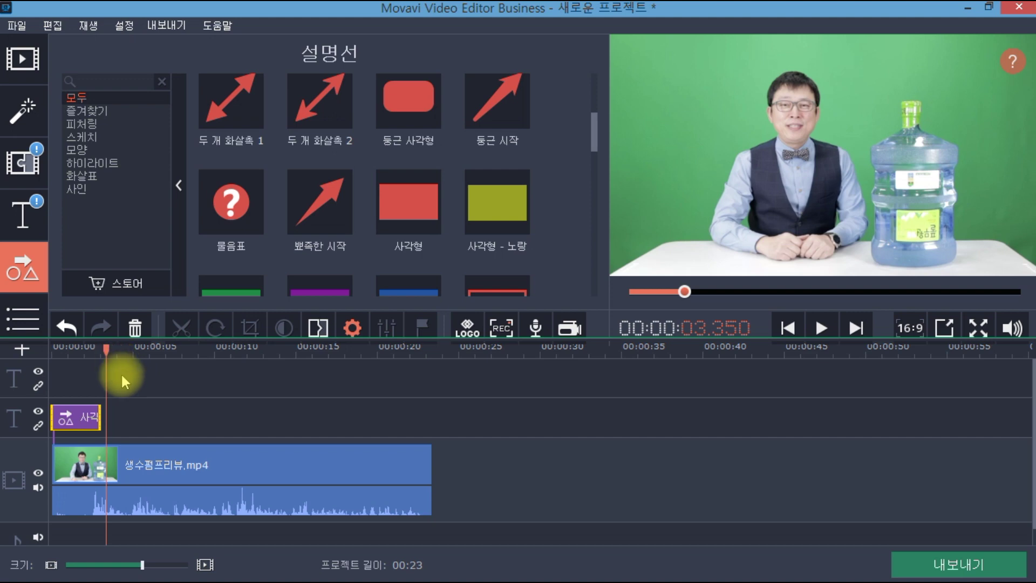
left_click(106, 458)
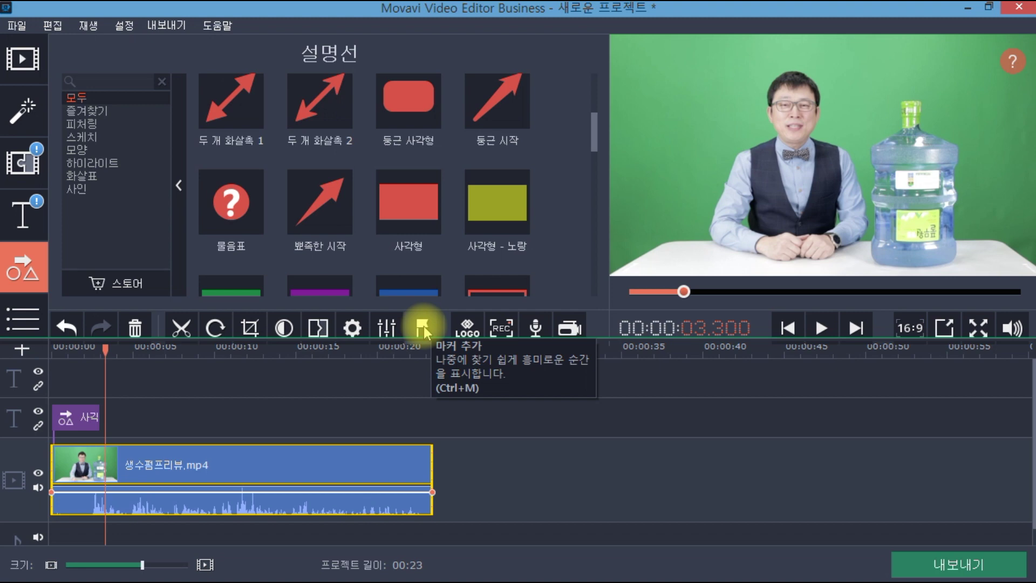
left_click(424, 326)
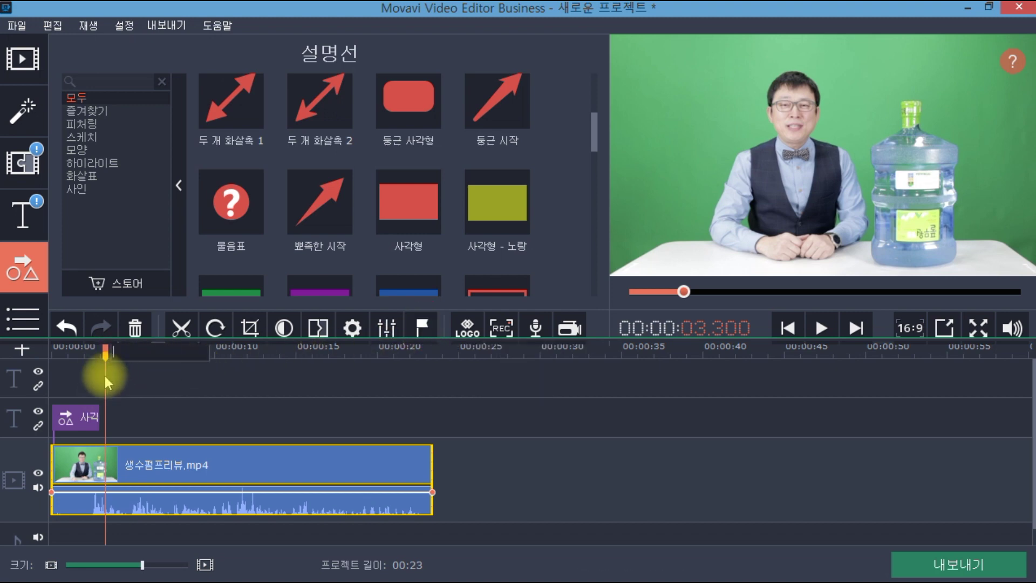
left_click_drag(76, 414, 129, 419)
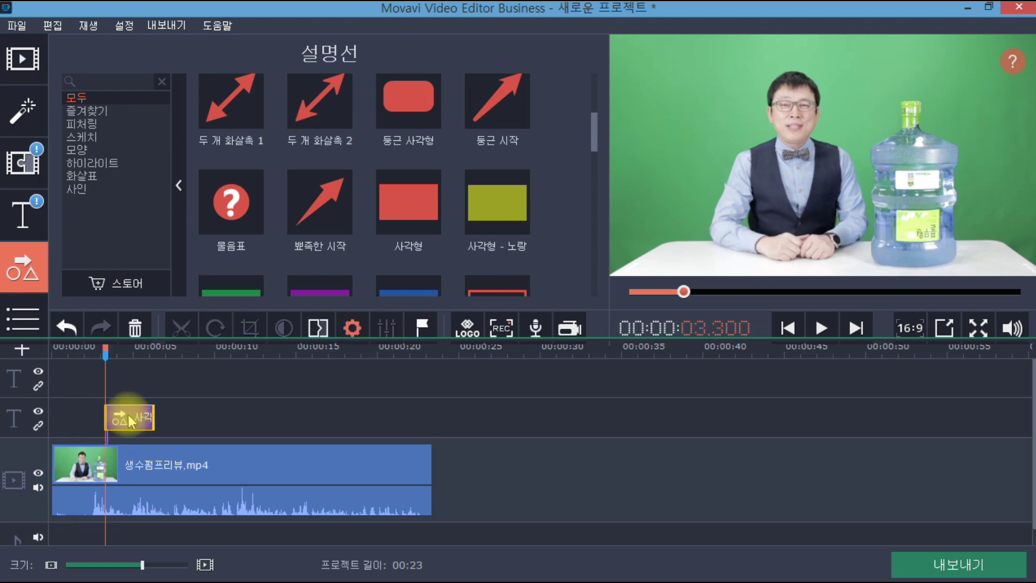
left_click(106, 384)
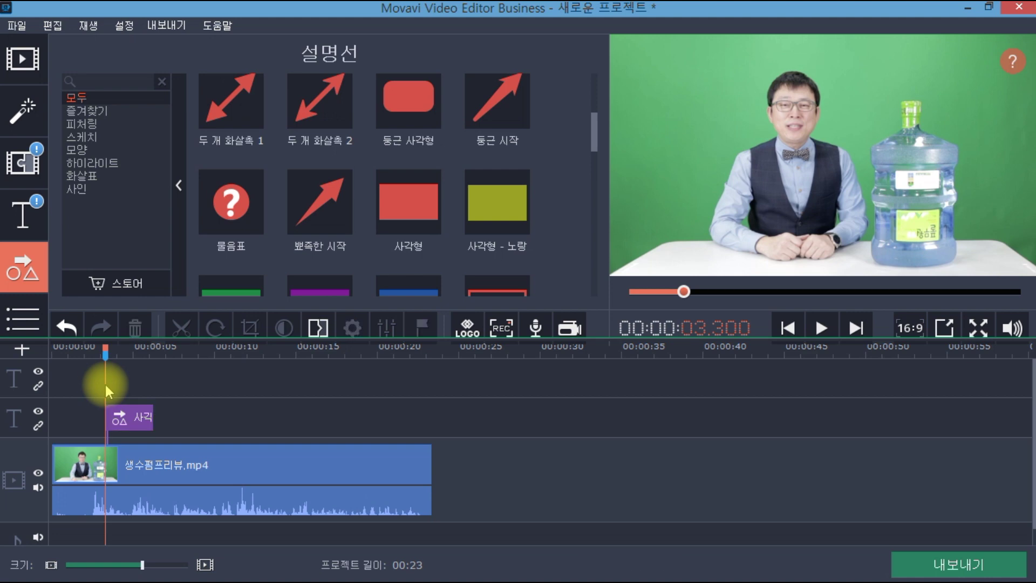
Step: Add the 간단한 텍스트 title from the 기본 category to the upper title track, starting at the marker
left_click(30, 219)
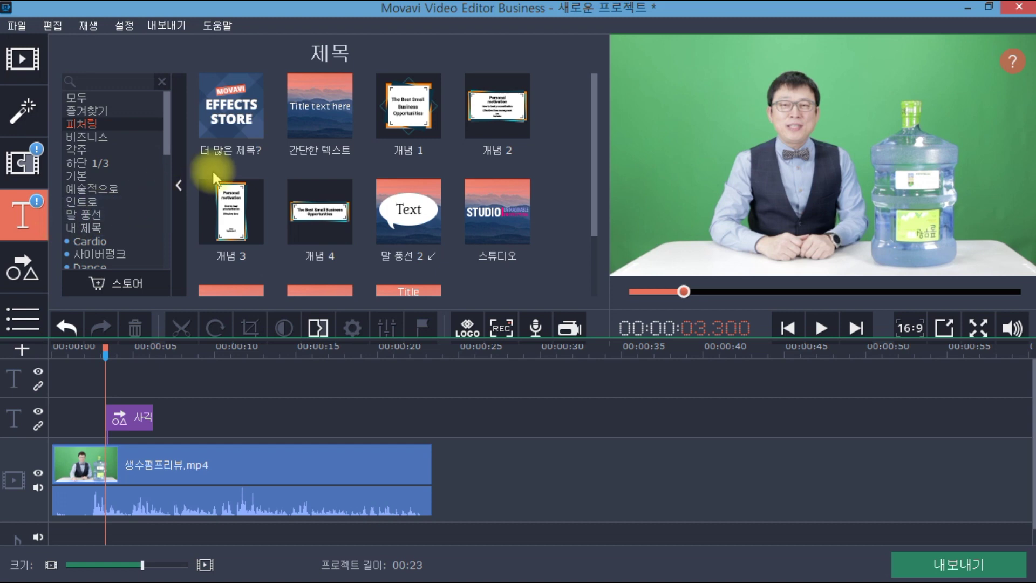
left_click(321, 121)
left_click(80, 110)
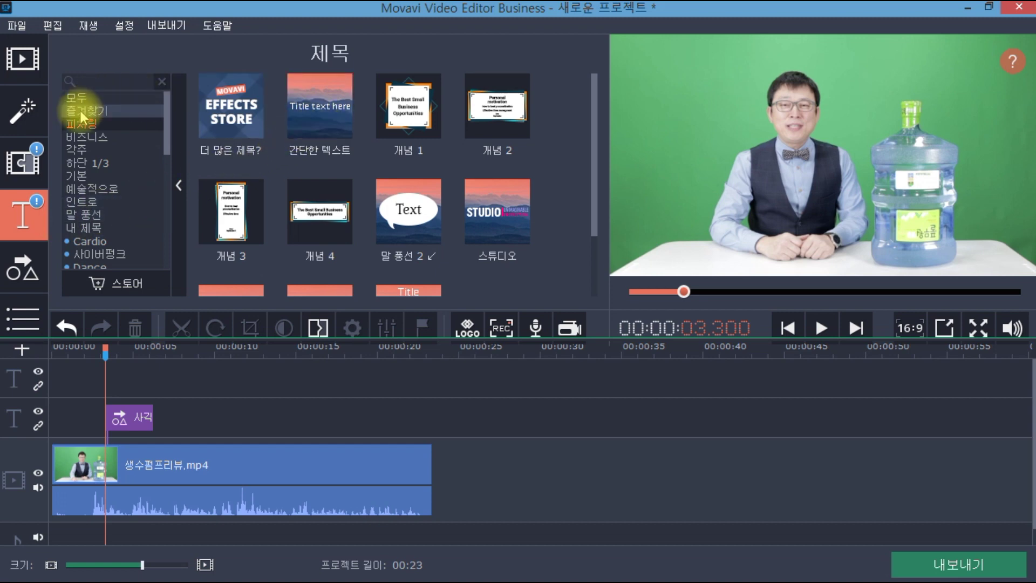
left_click(85, 96)
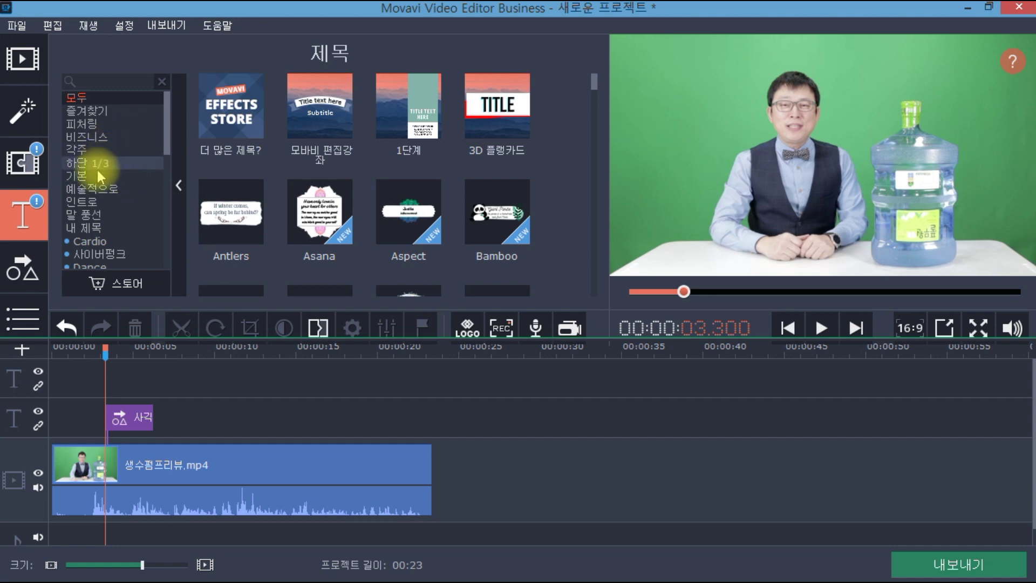
left_click(77, 175)
mouse_move(239, 109)
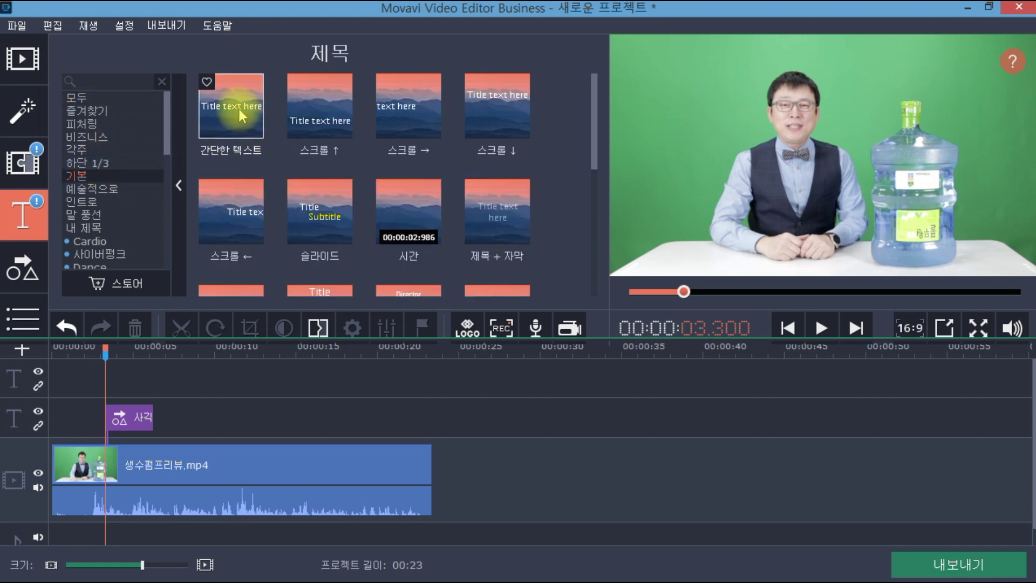
left_click_drag(239, 109, 105, 358)
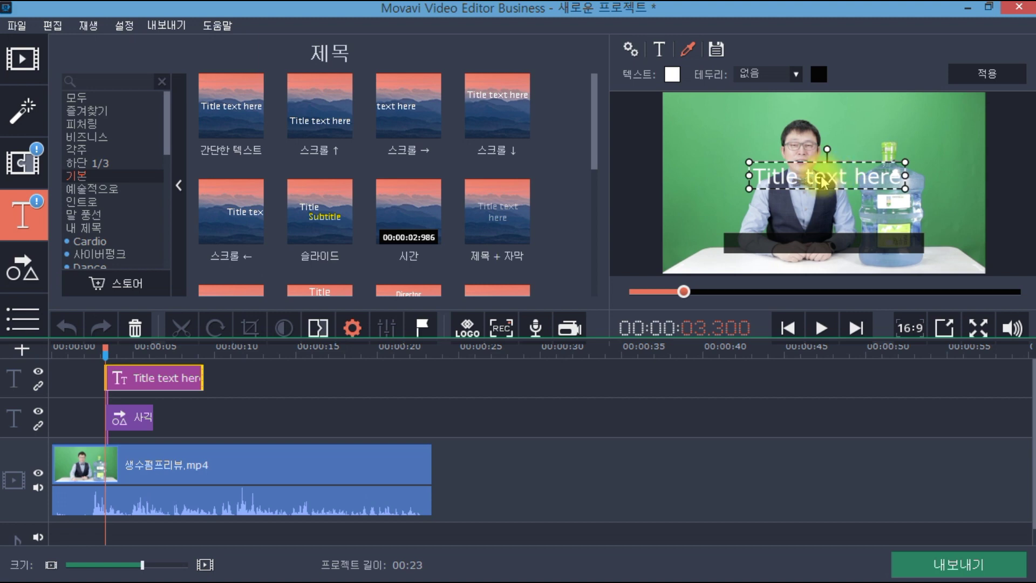
Step: Move the title text onto the black bar, set its font size to 72 and center it vertically within the bar
left_click_drag(842, 173, 831, 250)
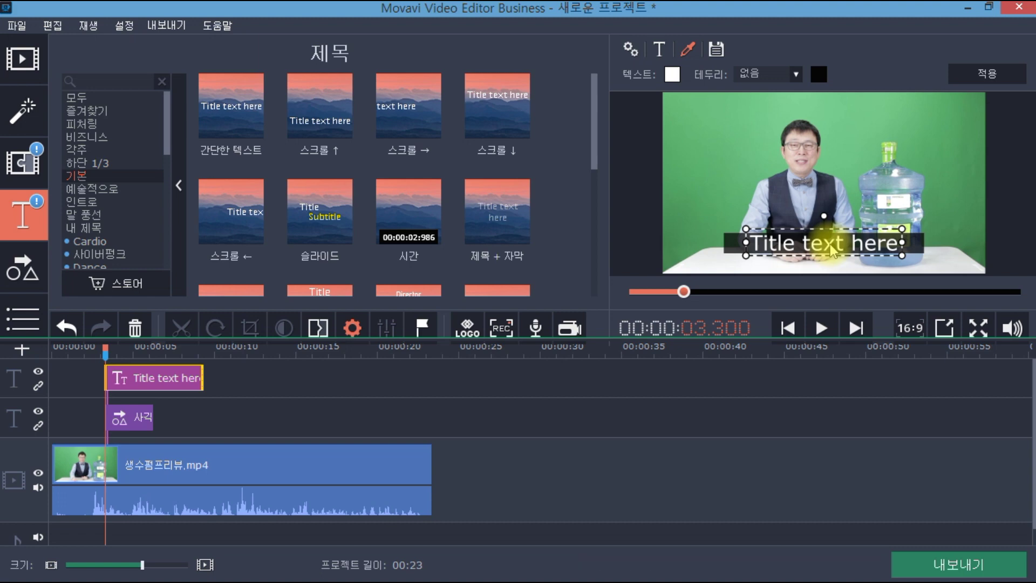
left_click(661, 50)
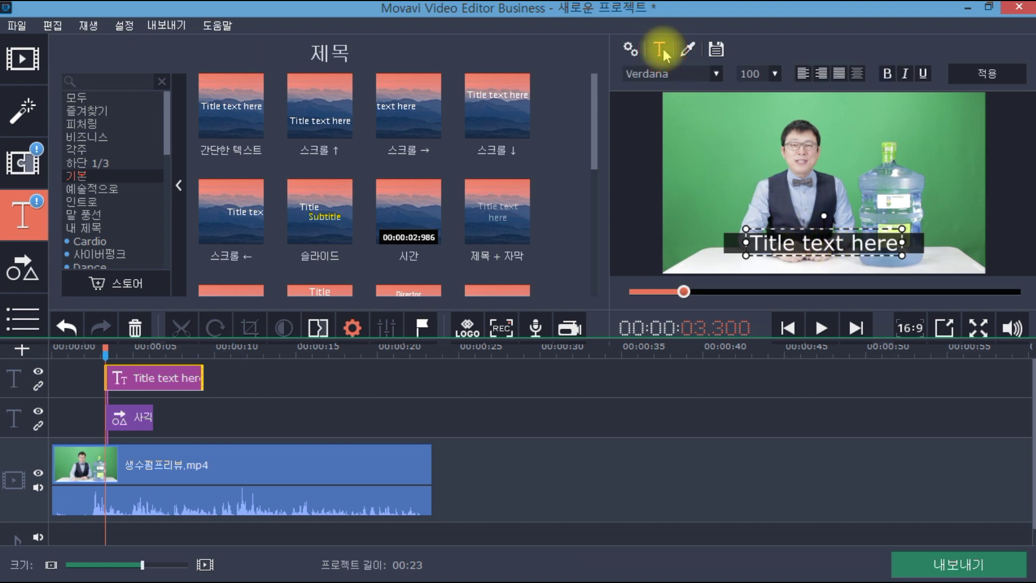
left_click(774, 74)
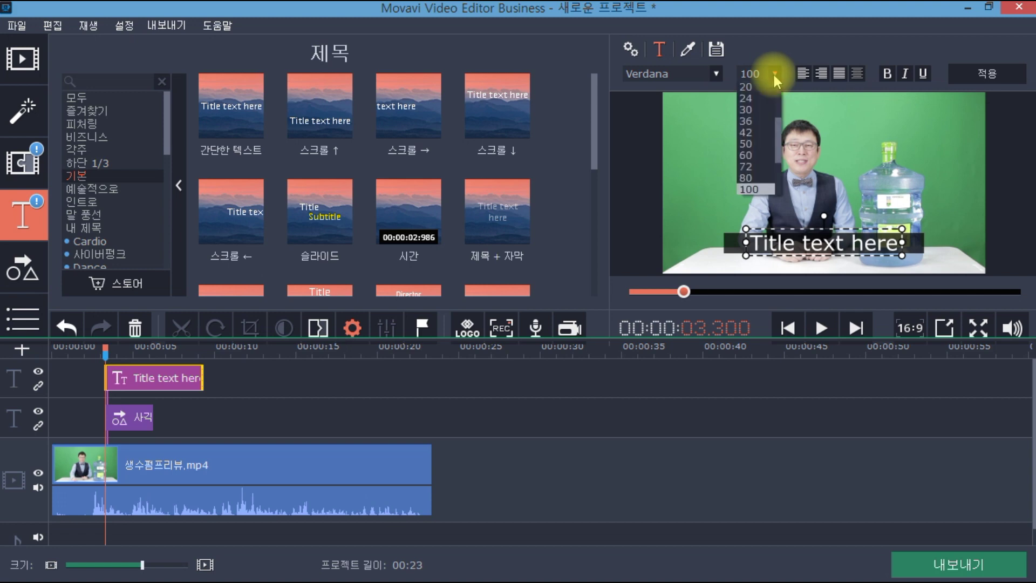
left_click(756, 156)
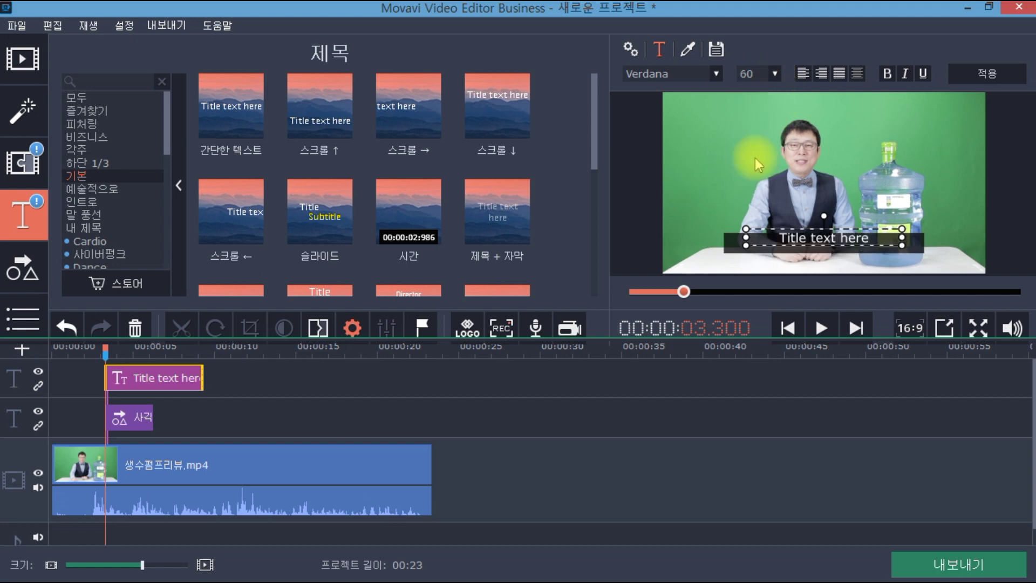
left_click(773, 74)
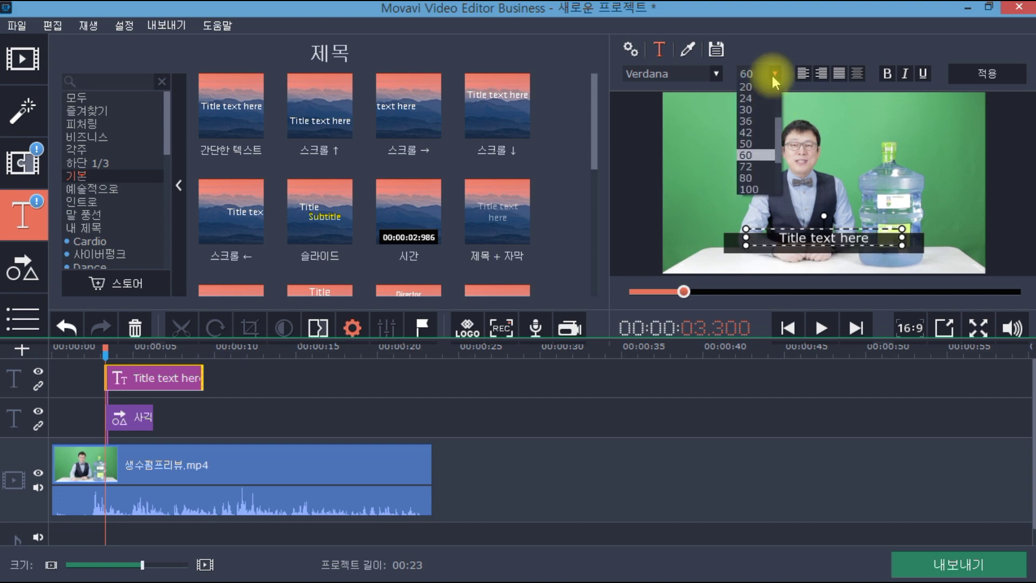
left_click(749, 166)
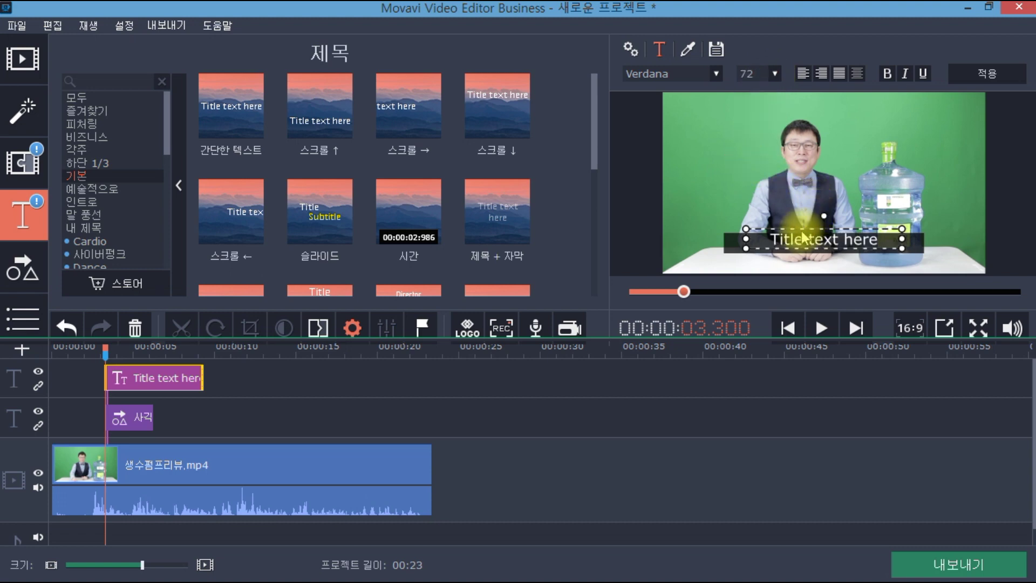
left_click(819, 244)
left_click_drag(820, 247, 819, 247)
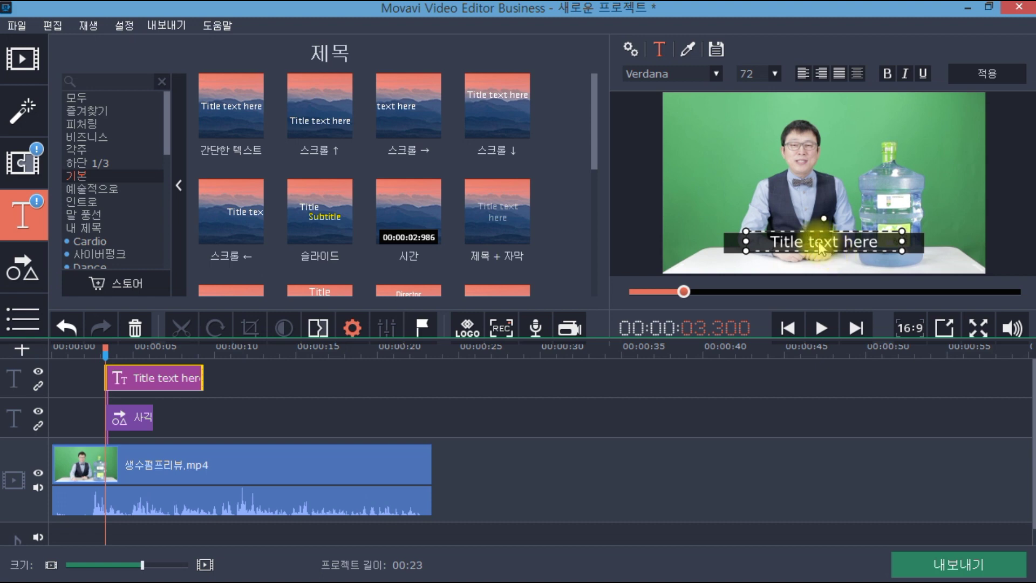
Step: Replace the placeholder title text with the greeting 안녕하세요 야조타TV의, followed by the presenter's name and 입니다
double_click(821, 247)
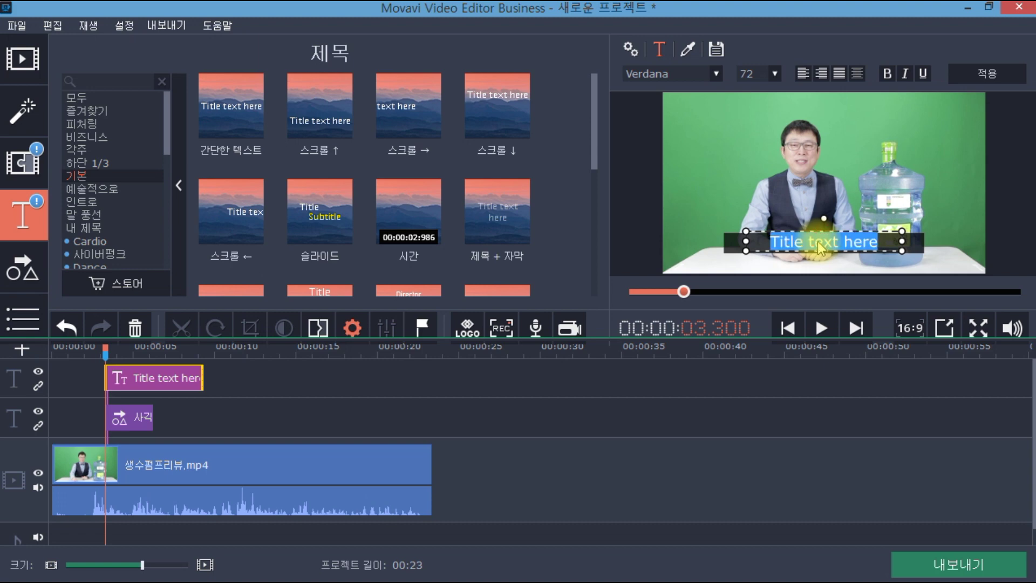
type("dks")
key("BackSpace")
key("BackSpace")
key("BackSpace")
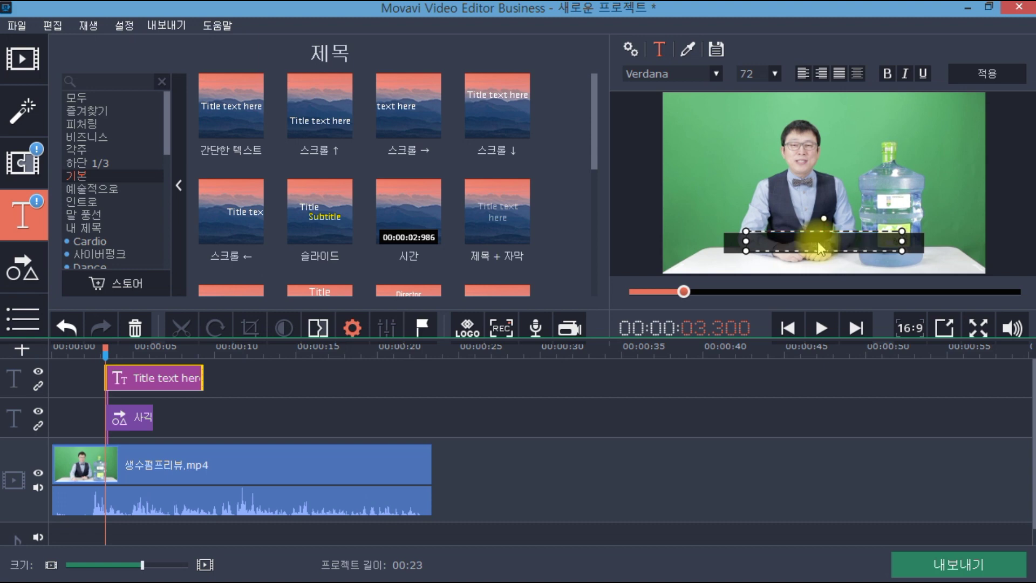
type("안녕핫")
type("세요 야조타")
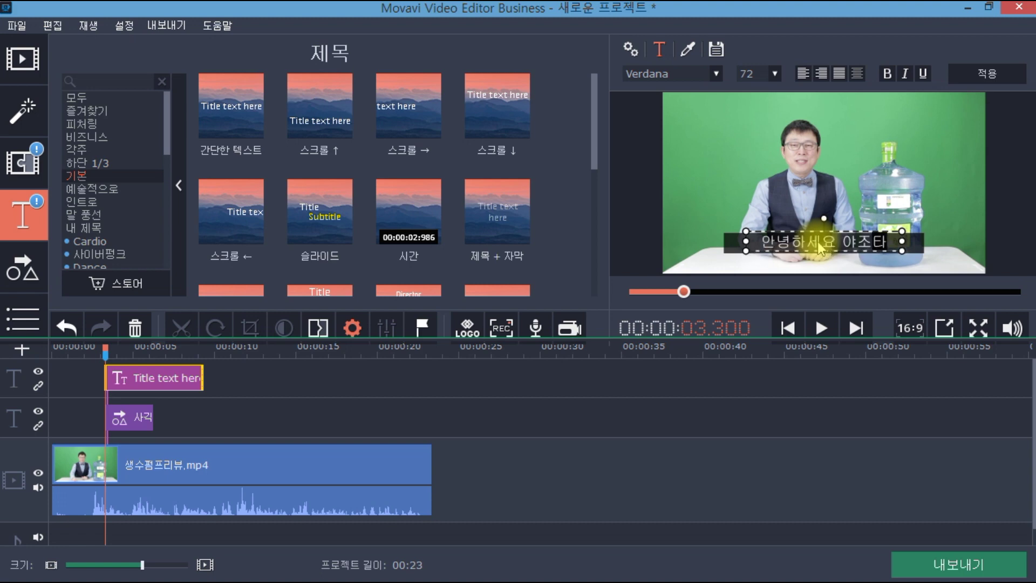
type("tV")
key("Return")
key("BackSpace")
key("BackSpace")
key("BackSpace")
type("TV")
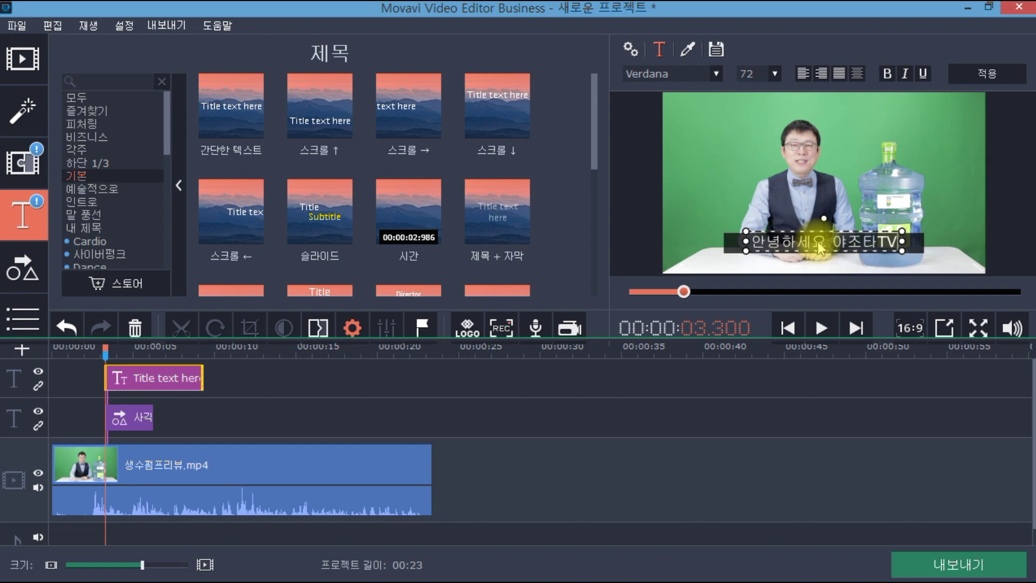
key("Return")
type("의 셰프 제이")
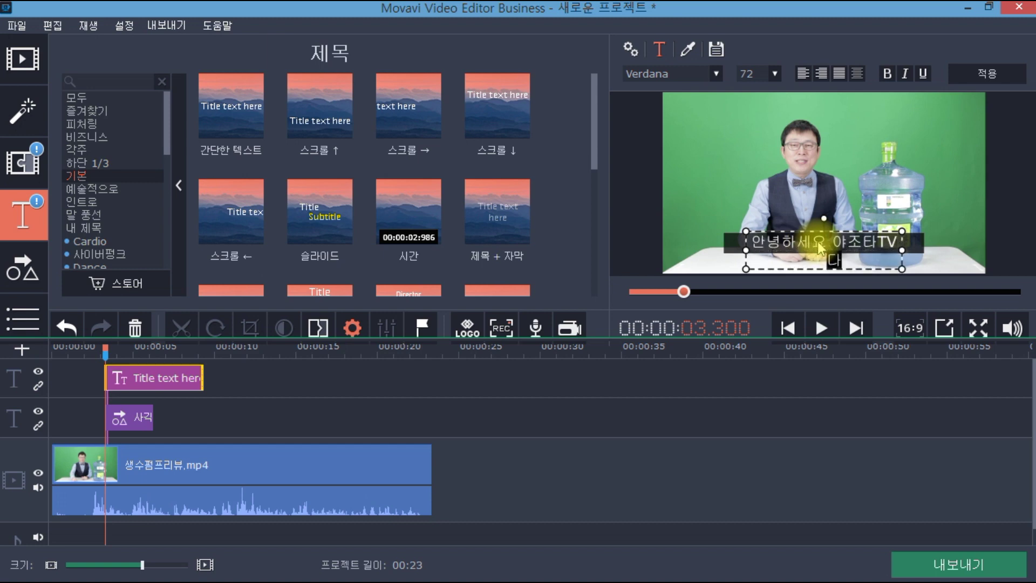
type("입니다")
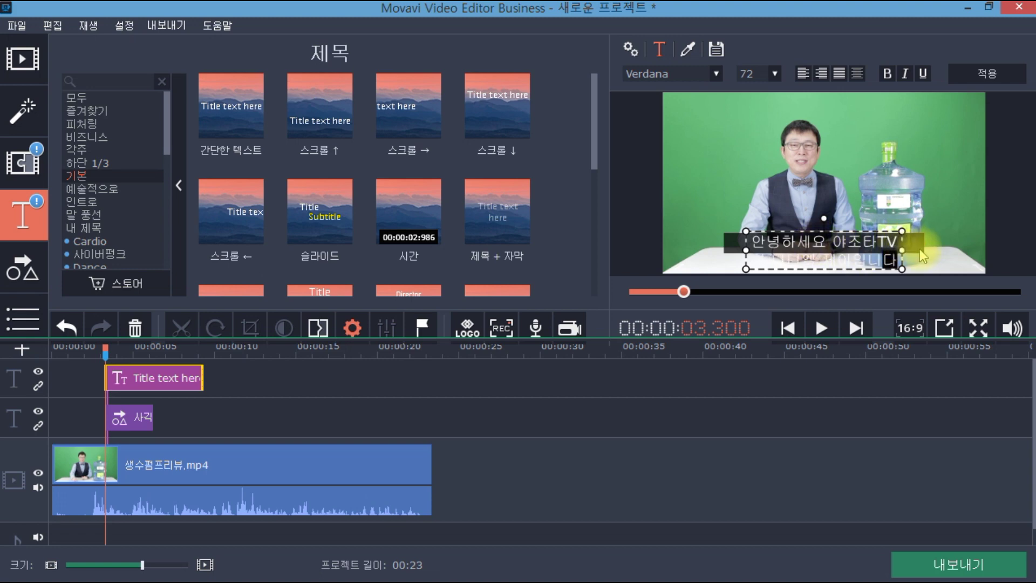
Step: Widen the rectangle callout on both sides so the black bar spans nearly the full frame width
left_click(141, 416)
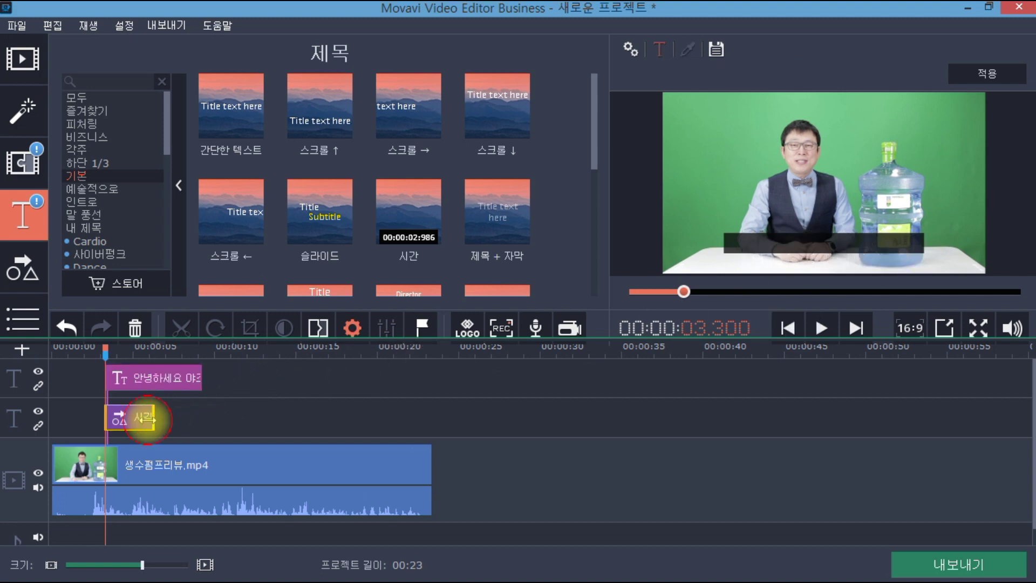
left_click_drag(933, 244, 985, 250)
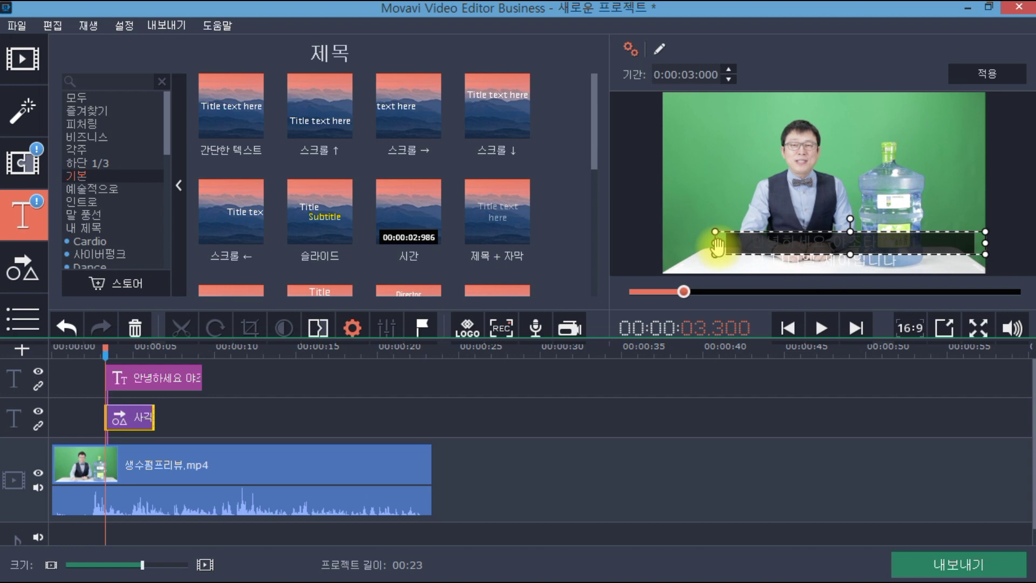
left_click_drag(715, 243, 671, 243)
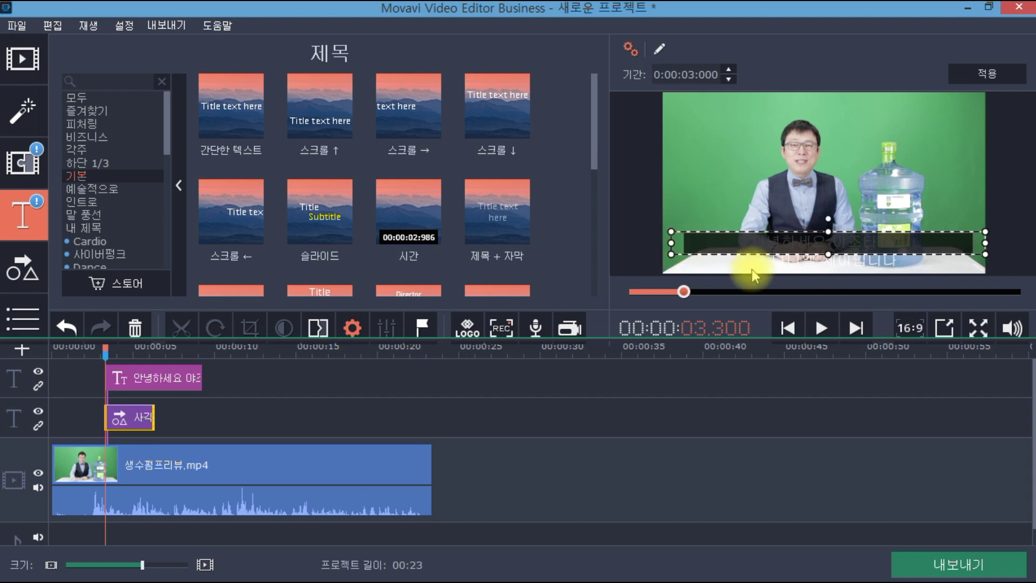
Step: Widen the title's text box on both sides until the whole greeting fits on one line
left_click(149, 381)
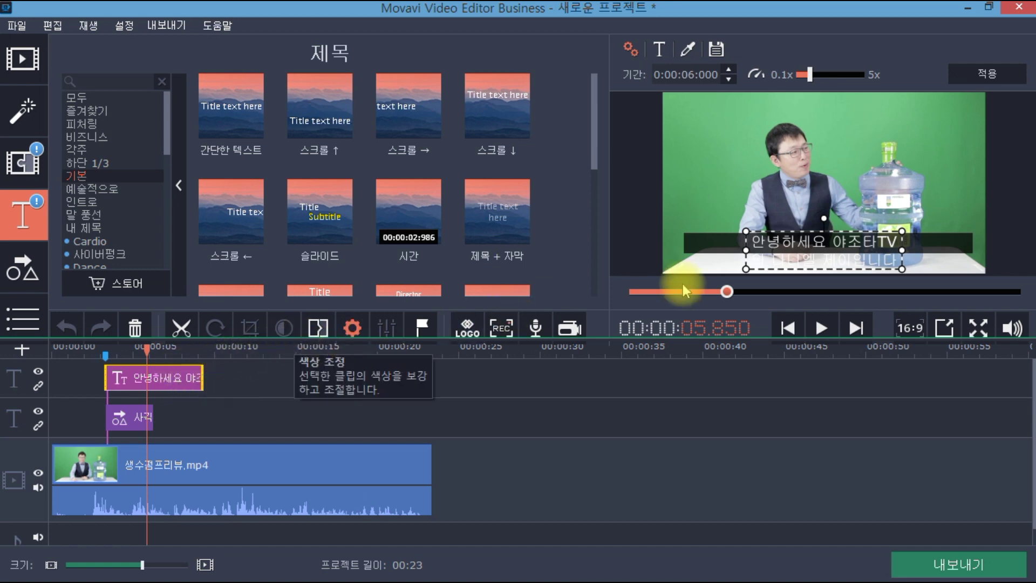
left_click_drag(902, 254, 973, 254)
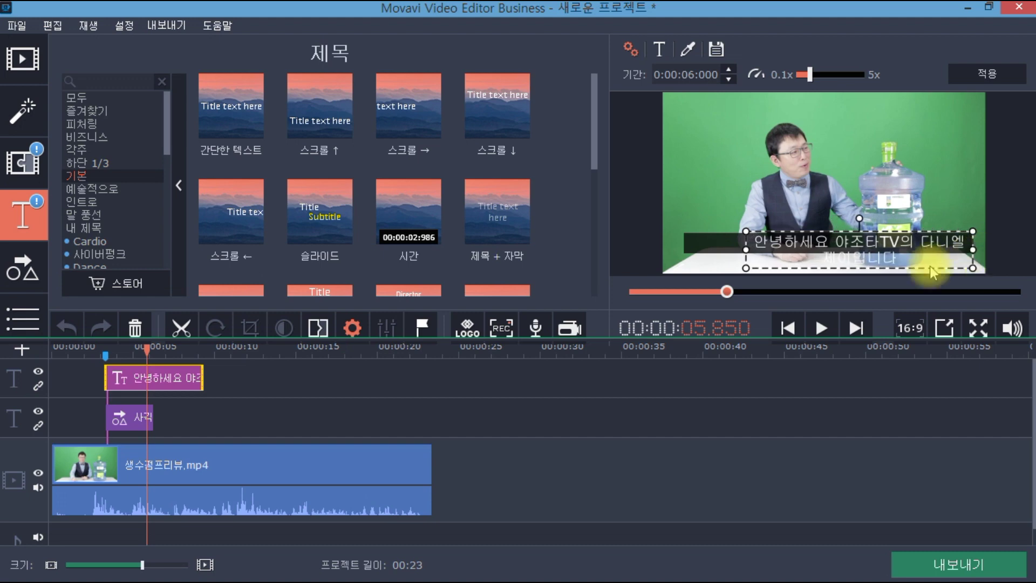
left_click_drag(748, 254, 679, 256)
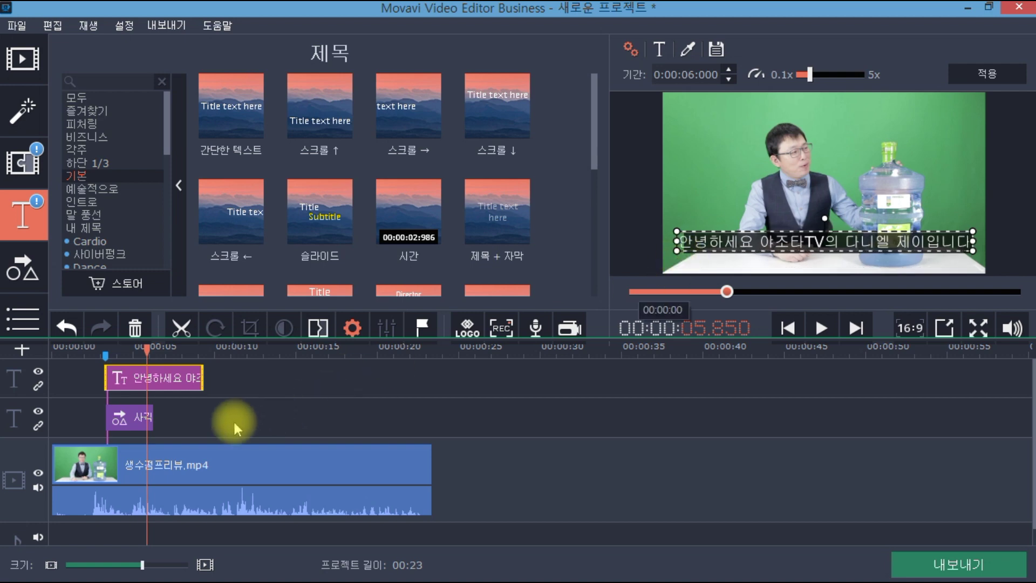
Step: Extend the rectangle callout slightly further on both sides so the black bar reaches past the ends of the greeting
left_click(120, 417)
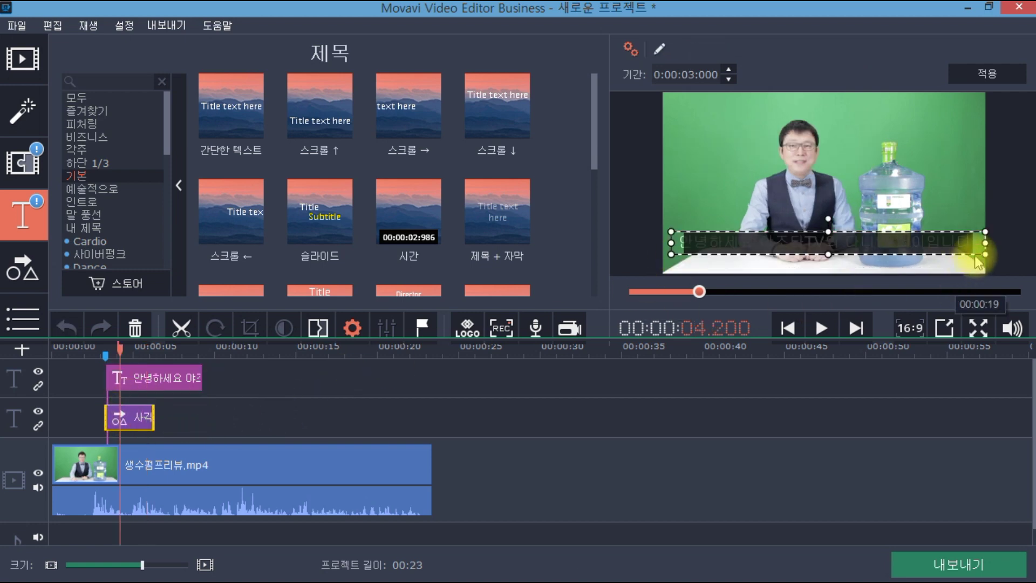
left_click_drag(985, 243, 993, 247)
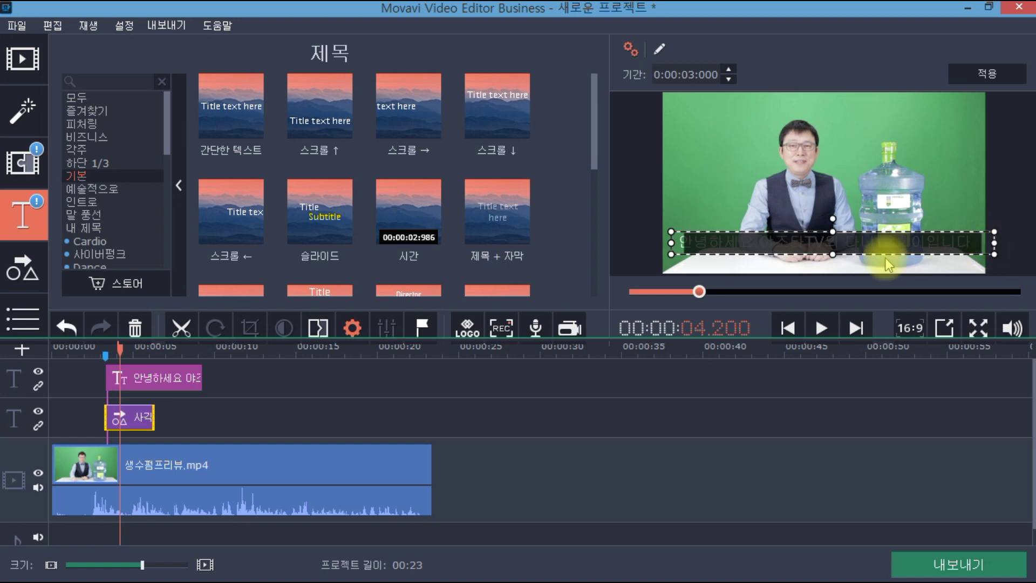
left_click(670, 246)
left_click_drag(671, 246, 655, 260)
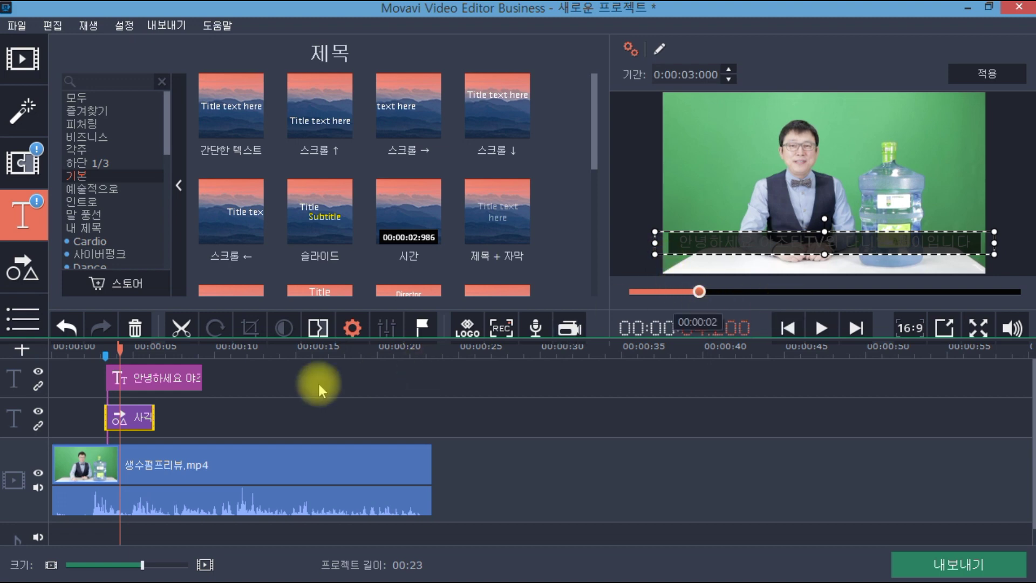
Step: Nudge the greeting title in the preview to align it with the center of the black bar
left_click(136, 378)
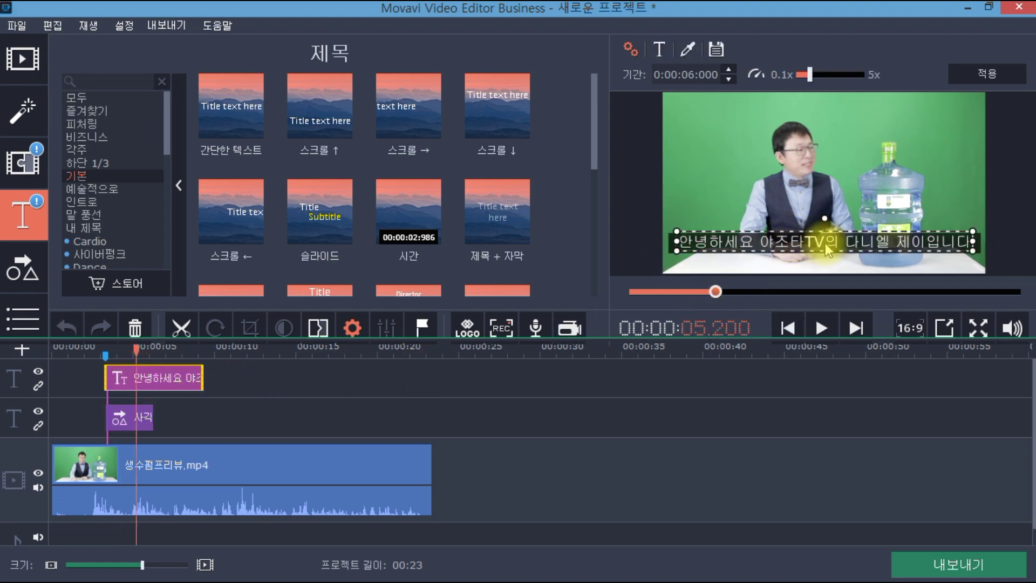
left_click_drag(826, 247, 828, 248)
left_click(122, 422)
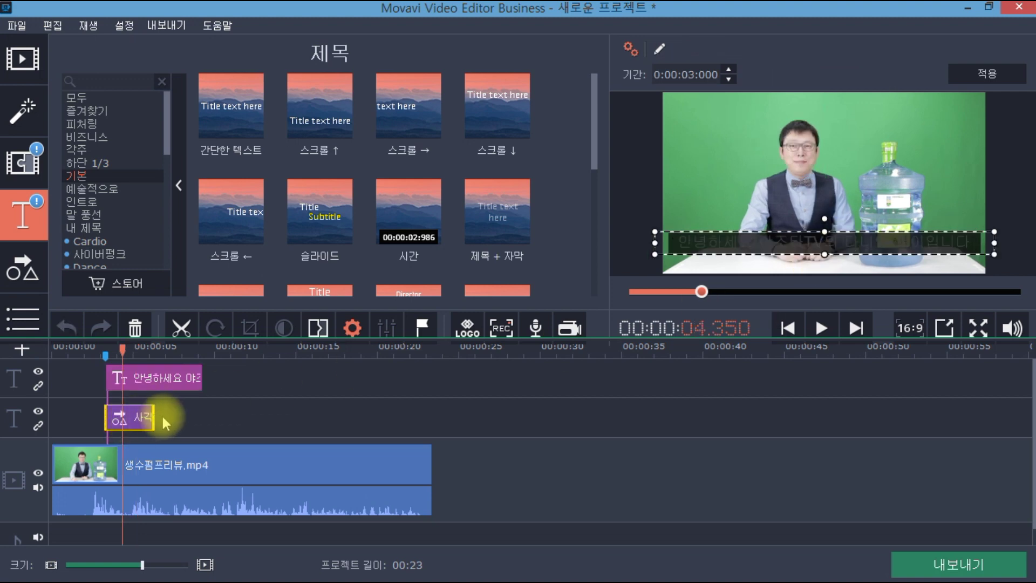
left_click(142, 378)
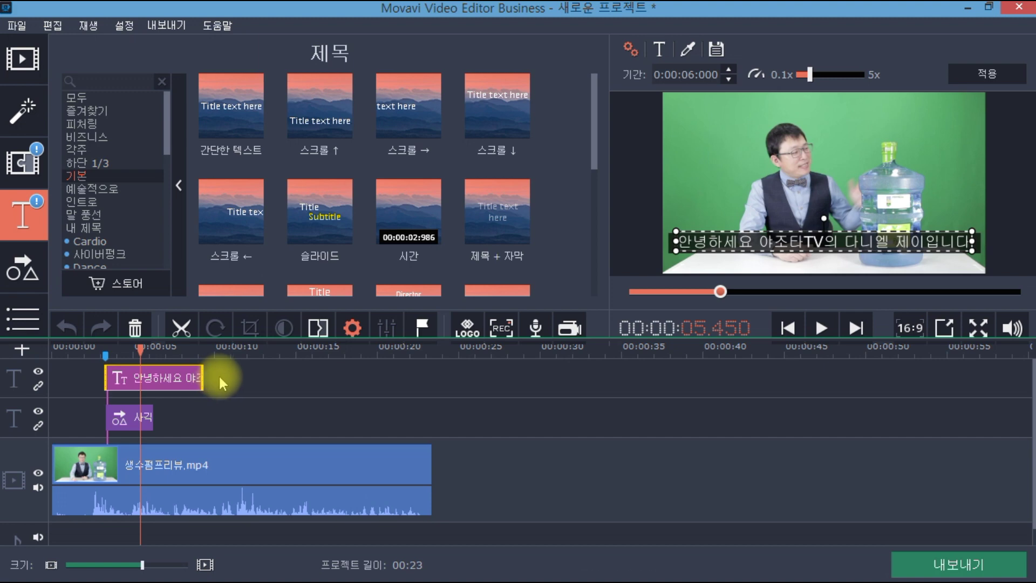
left_click(818, 248)
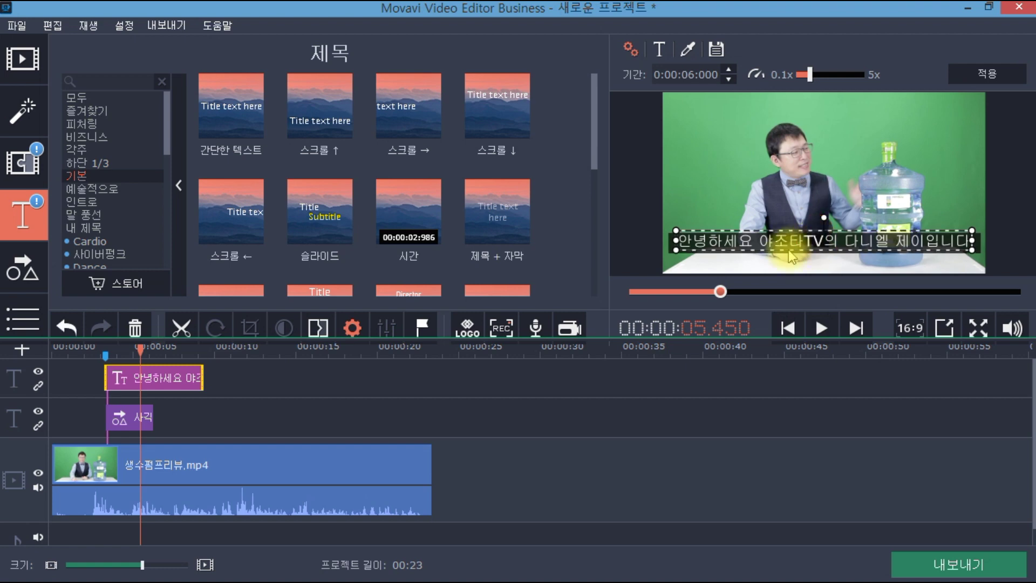
Step: Change the greeting title's font to 나눔스퀘어 Light and adjust the text's position on the black bar
left_click(660, 50)
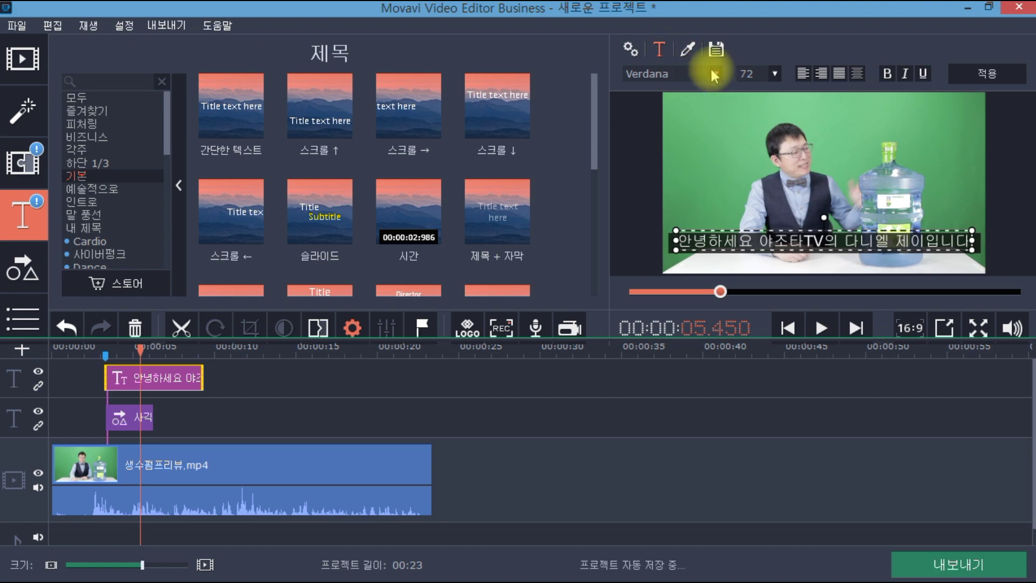
left_click(715, 70)
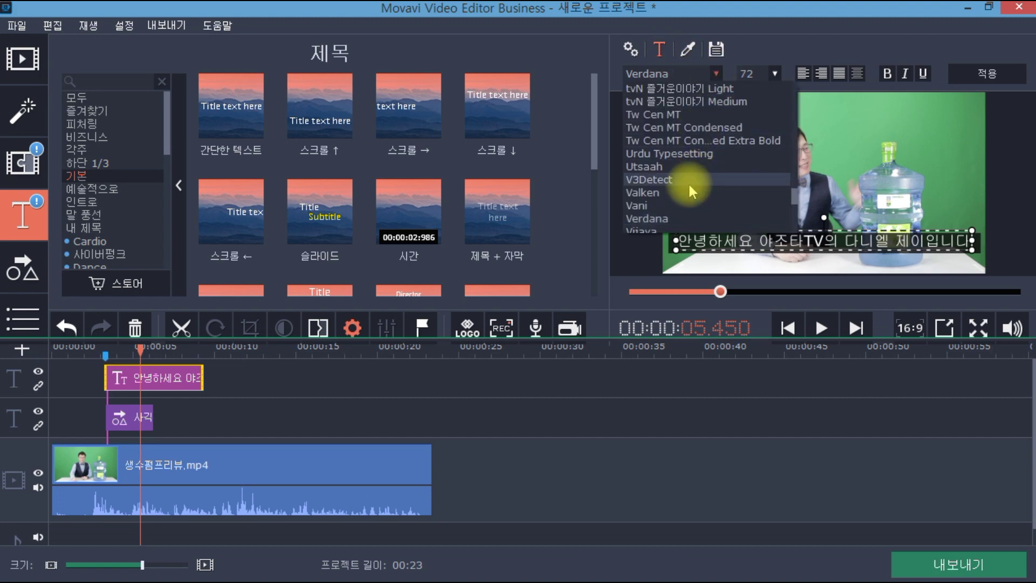
scroll(689, 183, "down", 6)
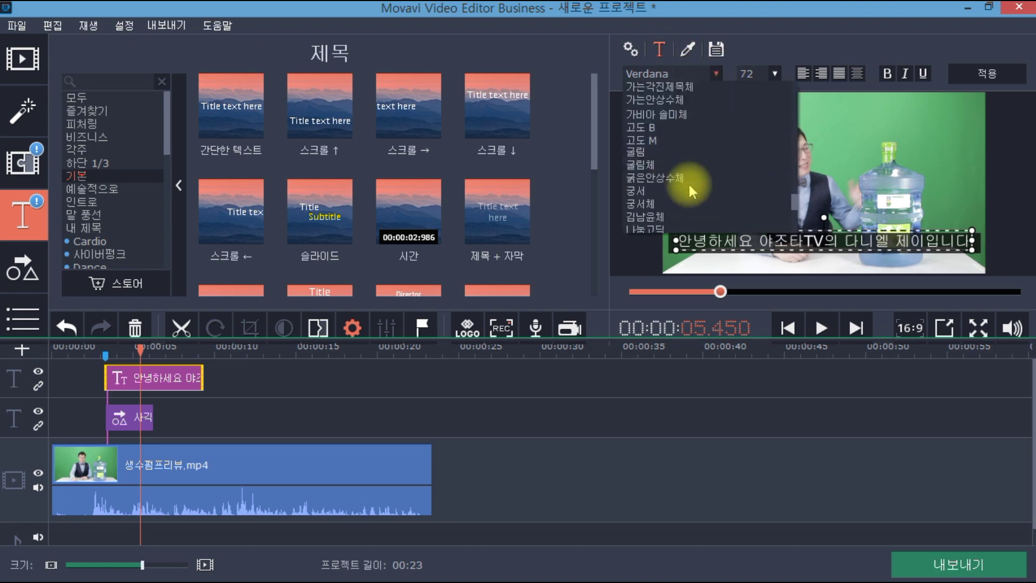
scroll(690, 186, "down", 8)
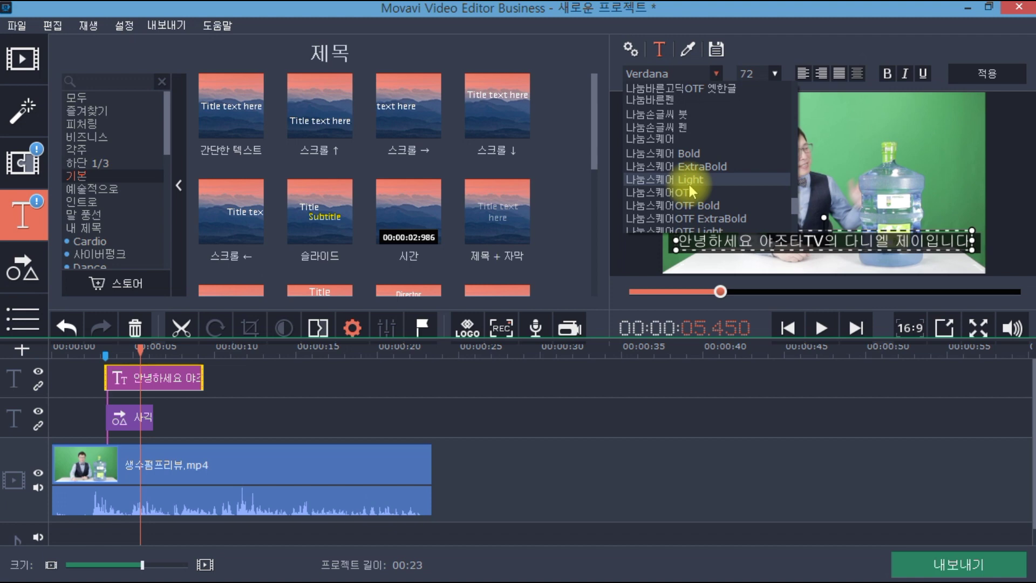
left_click(692, 181)
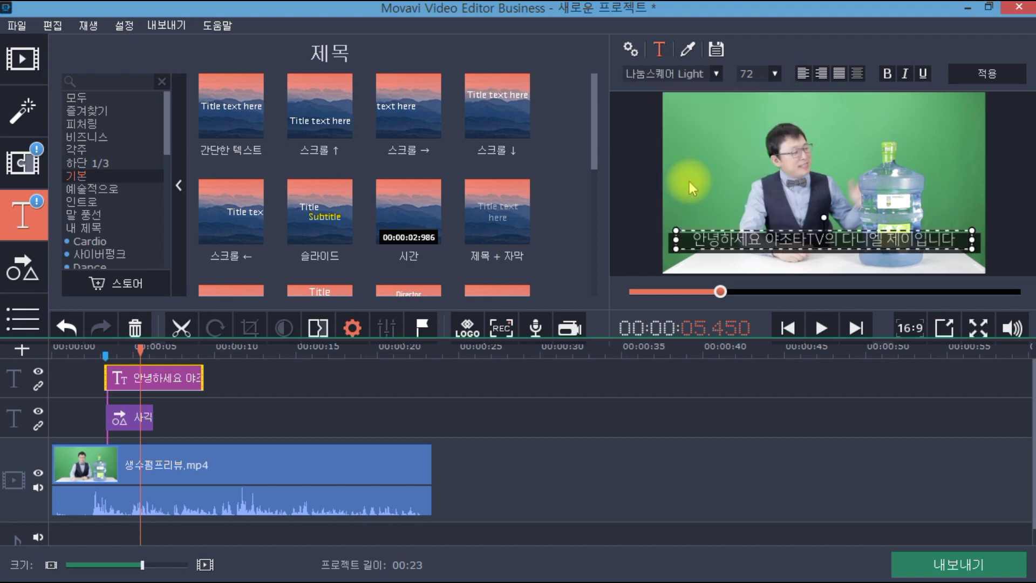
left_click(829, 246)
left_click_drag(828, 246, 827, 246)
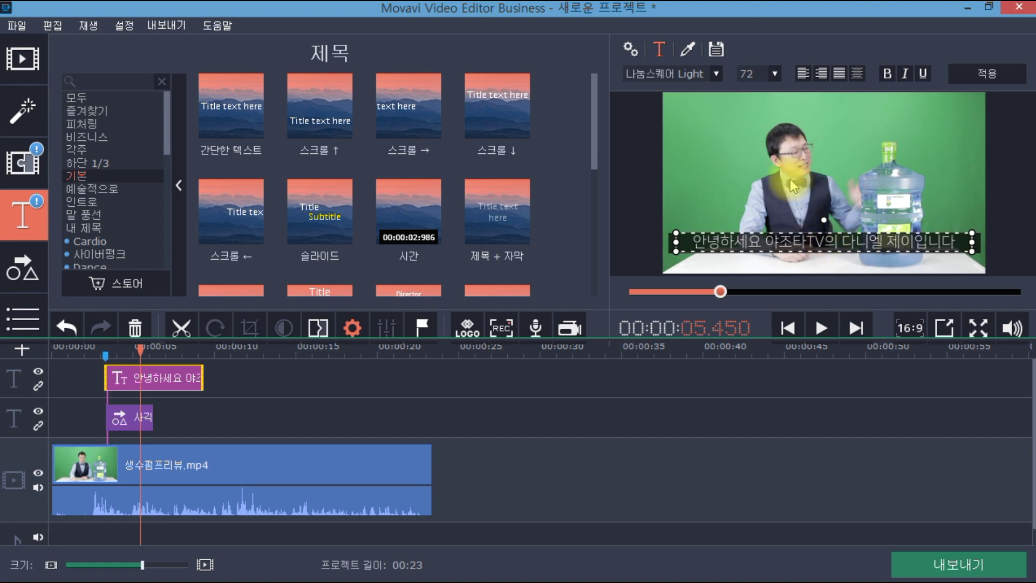
Step: Set the greeting title's font size to 60 and shift the text slightly down to center it in the bar
left_click(776, 74)
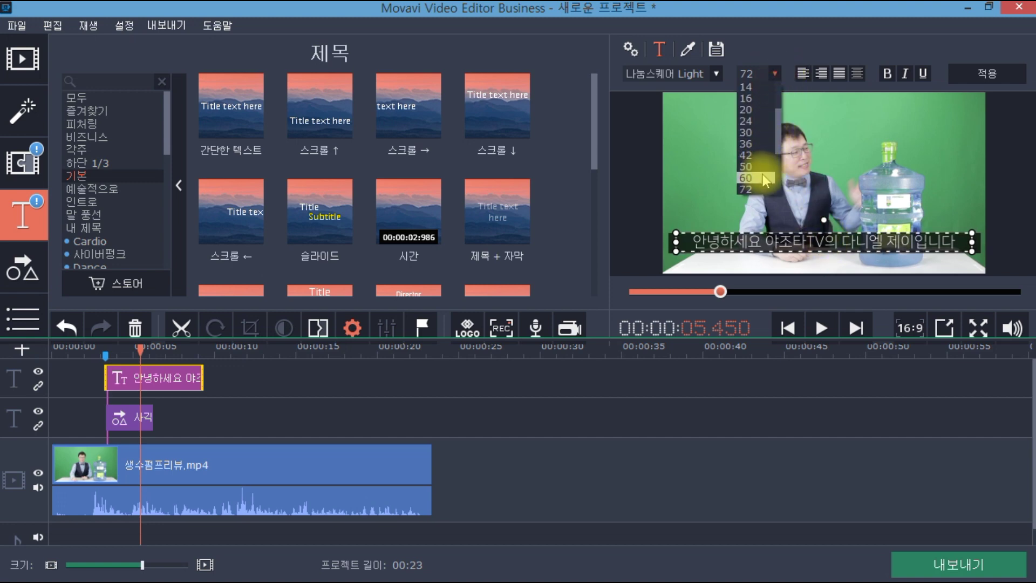
left_click(746, 177)
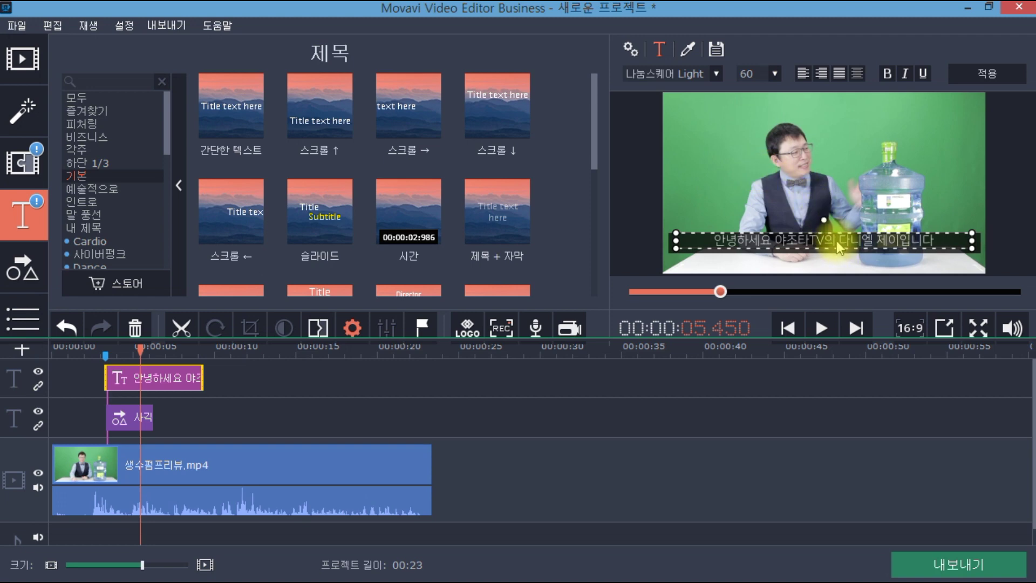
left_click_drag(837, 243, 839, 250)
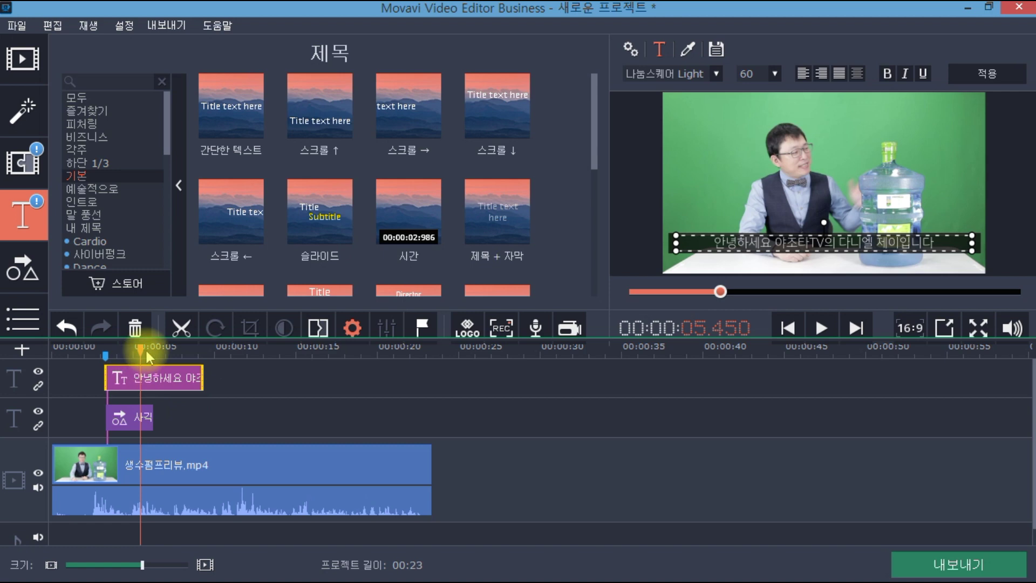
Step: Play the video from shortly before the greeting to check the subtitle on its black bar
left_click_drag(144, 350, 125, 349)
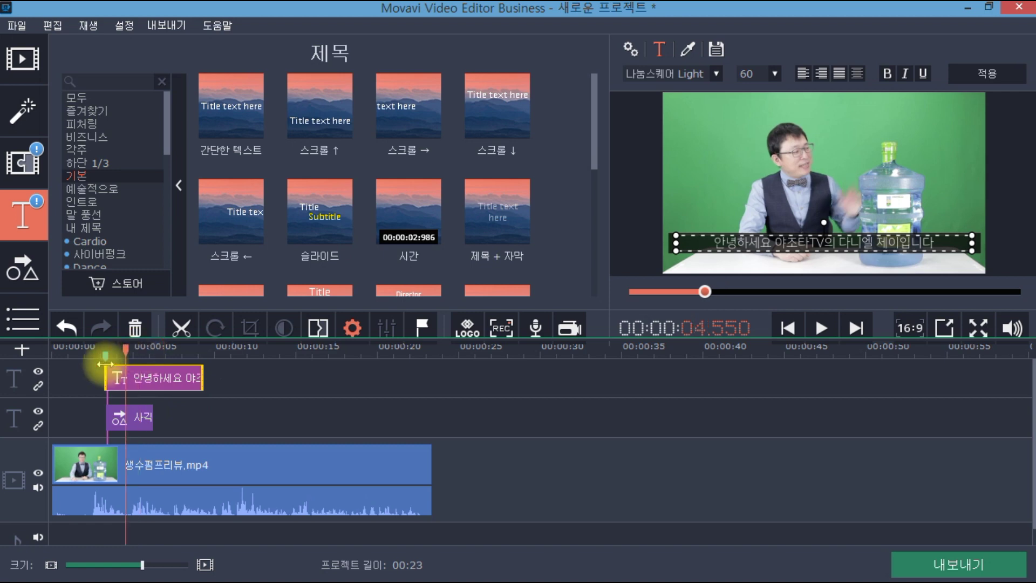
left_click(76, 367)
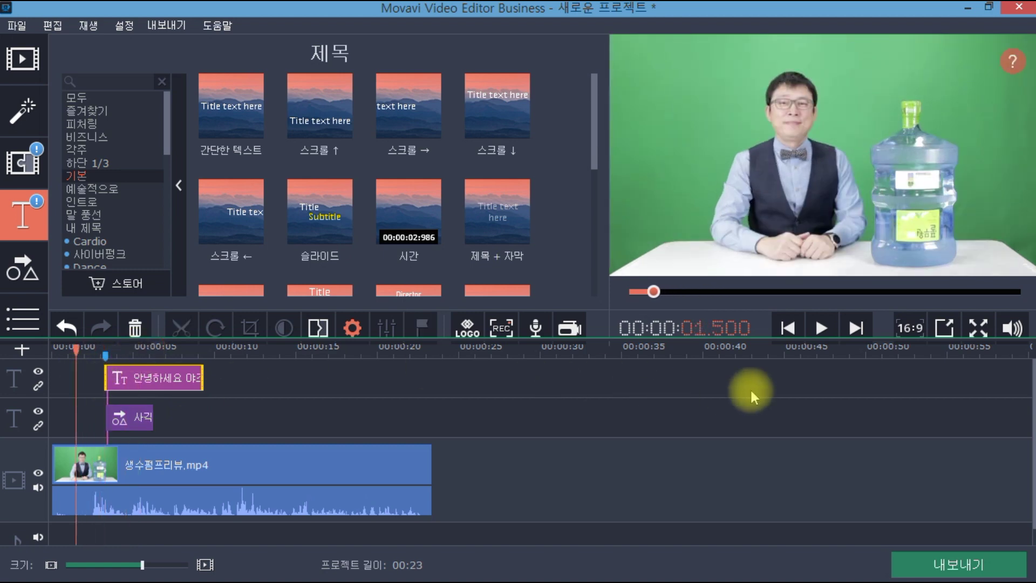
left_click(821, 328)
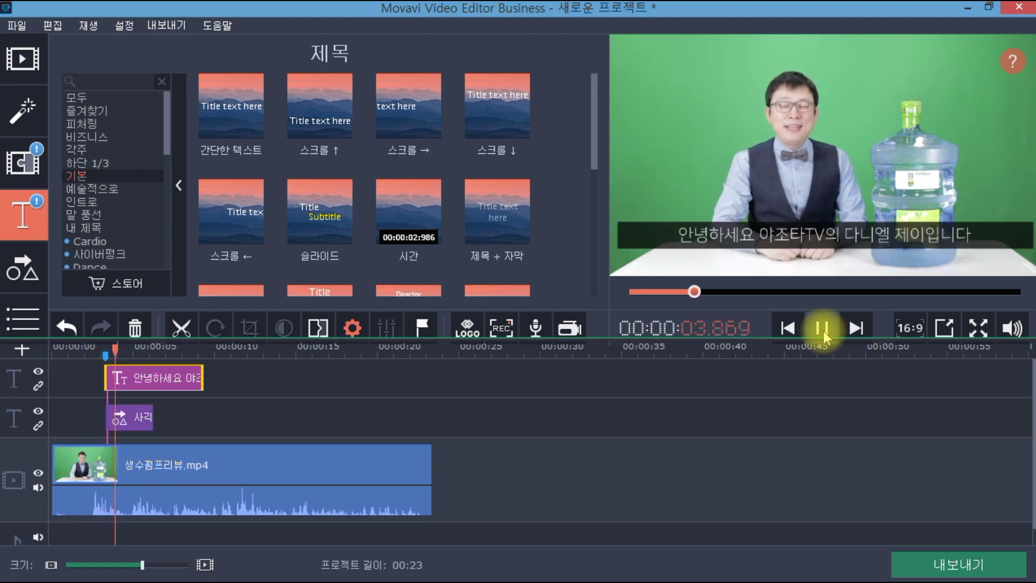
left_click(822, 329)
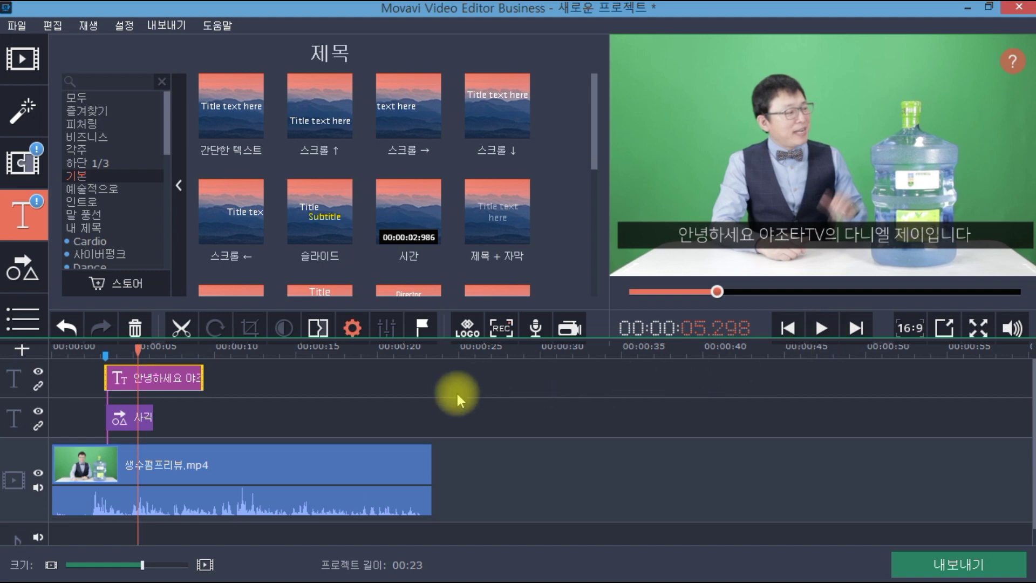
Step: Move the marker, the greeting title and the rectangle callout earlier so all start at about 2.6 seconds
left_click_drag(106, 351, 123, 420)
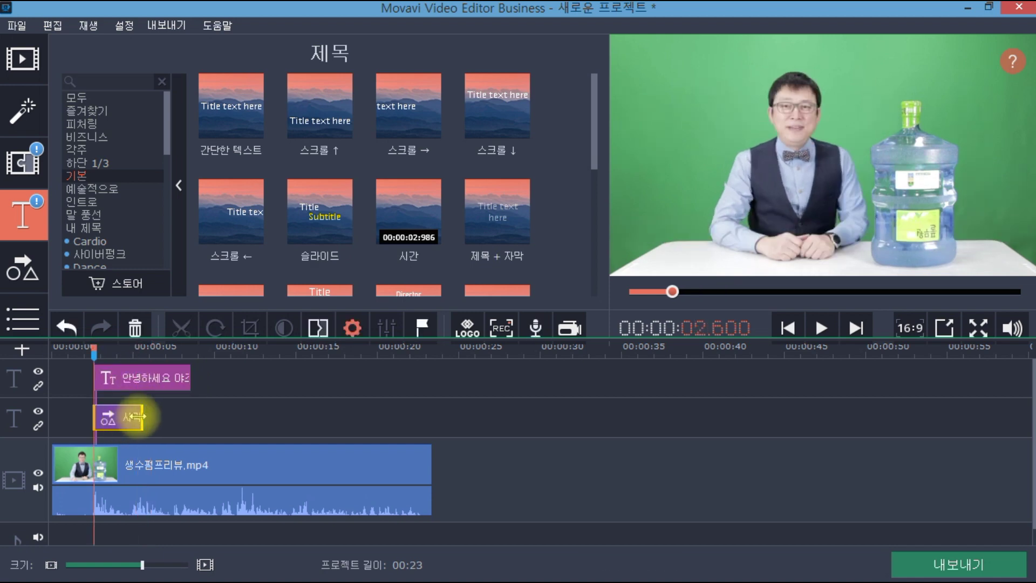
left_click(139, 381)
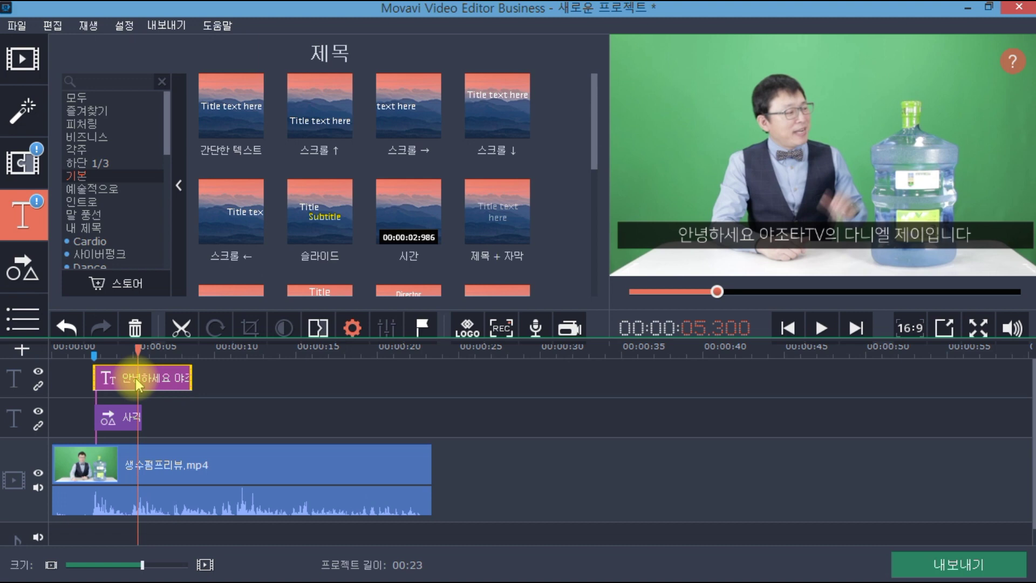
Step: Play the 생수펌프리뷰 video through the greeting to check when the title and black bar appear and disappear
left_click(77, 467)
left_click(821, 325)
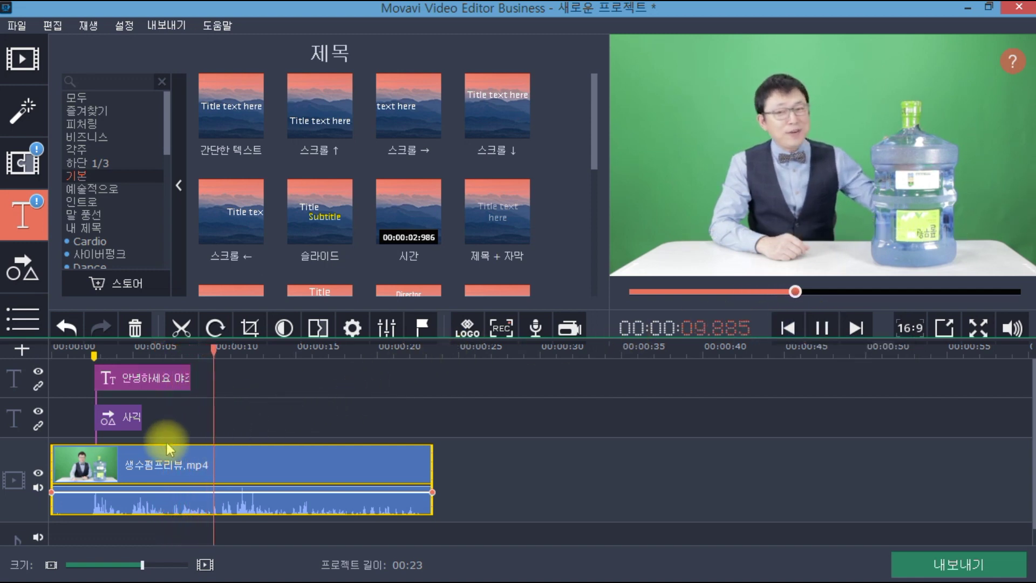
left_click(824, 329)
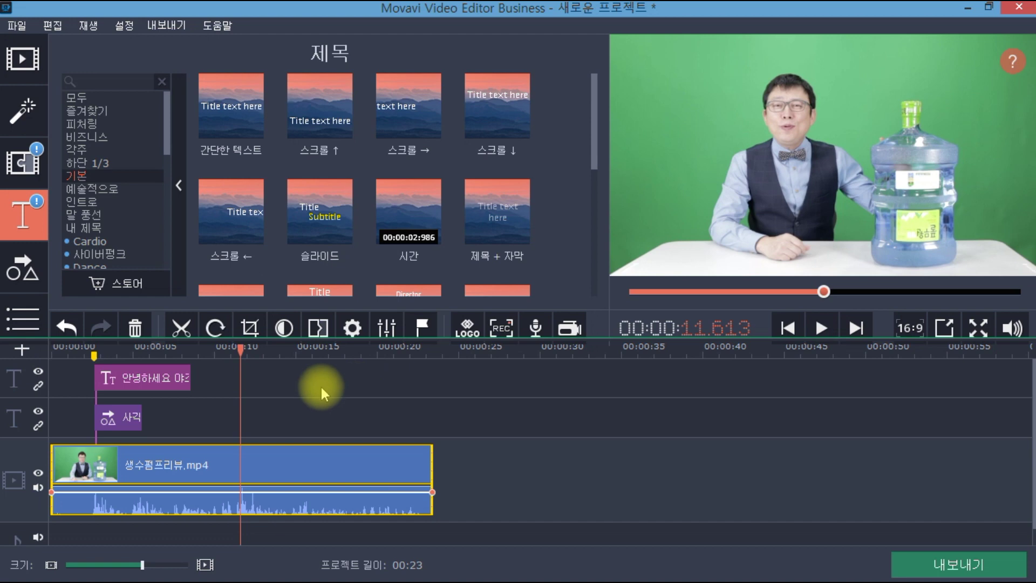
Step: Extend the rectangle callout on the timeline to about 8.5 seconds so it ends together with the greeting title
left_click(151, 380)
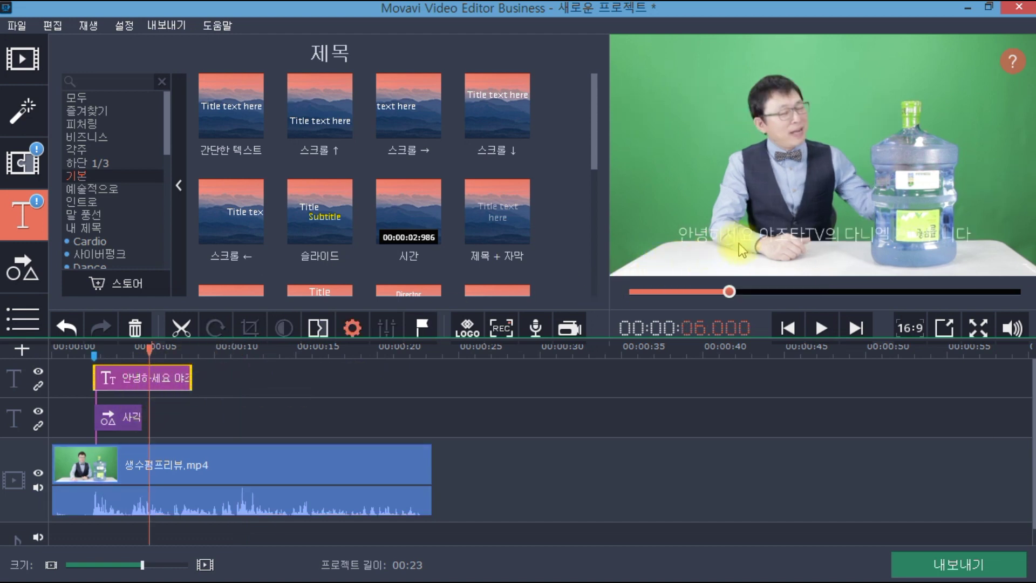
left_click(122, 419)
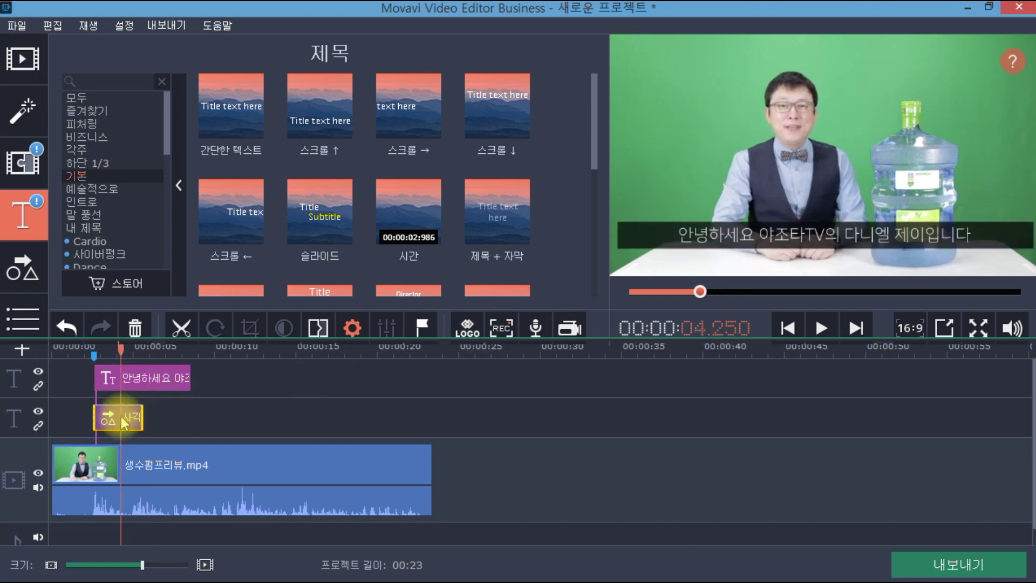
left_click_drag(140, 417, 190, 408)
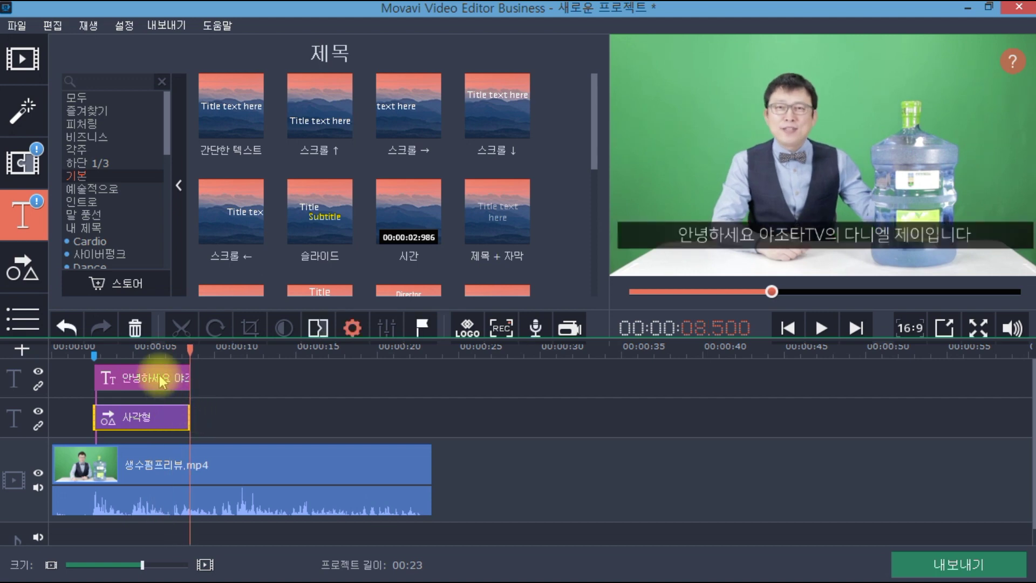
left_click(124, 416)
left_click(110, 417)
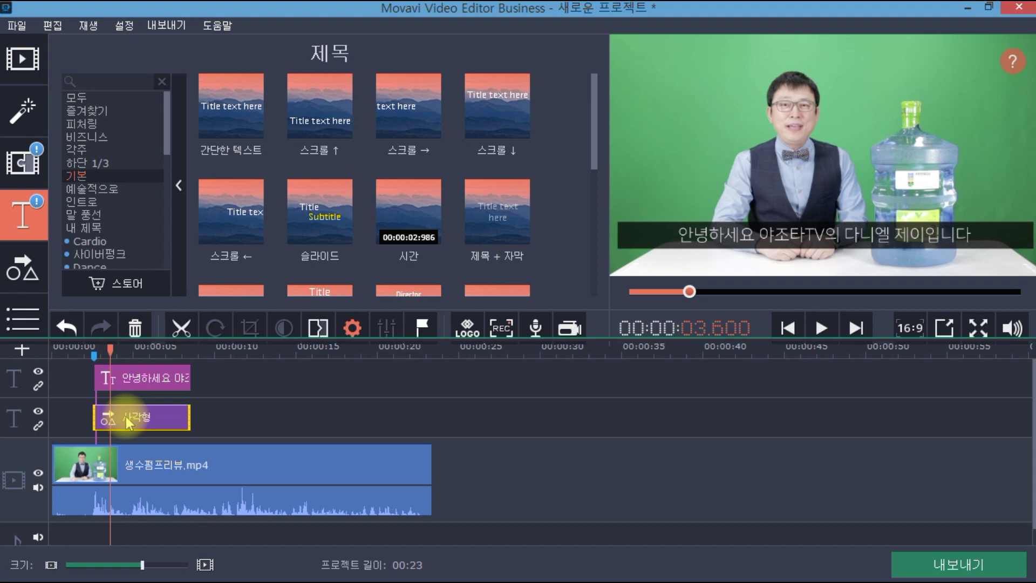
left_click(144, 381)
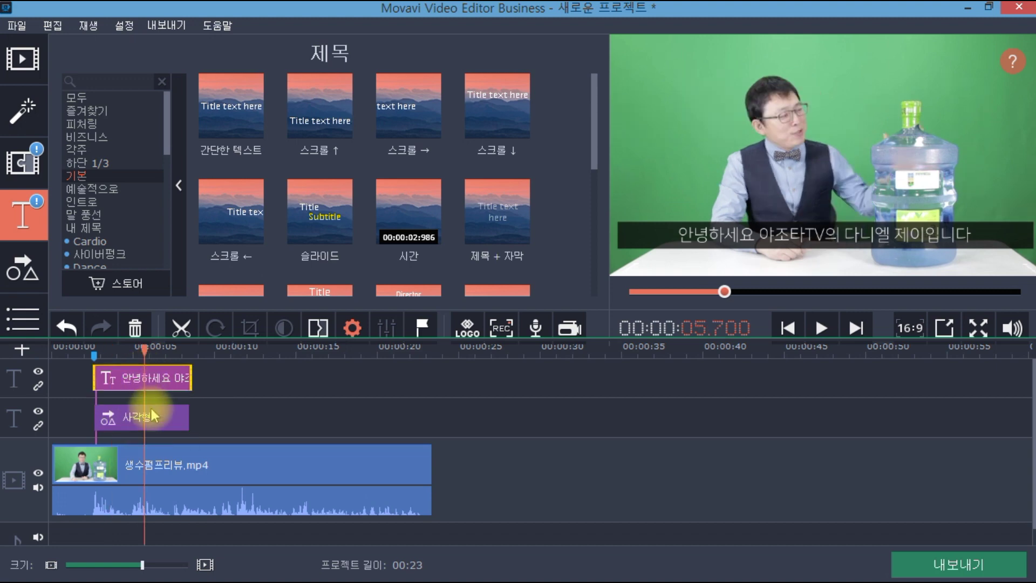
left_click(140, 423)
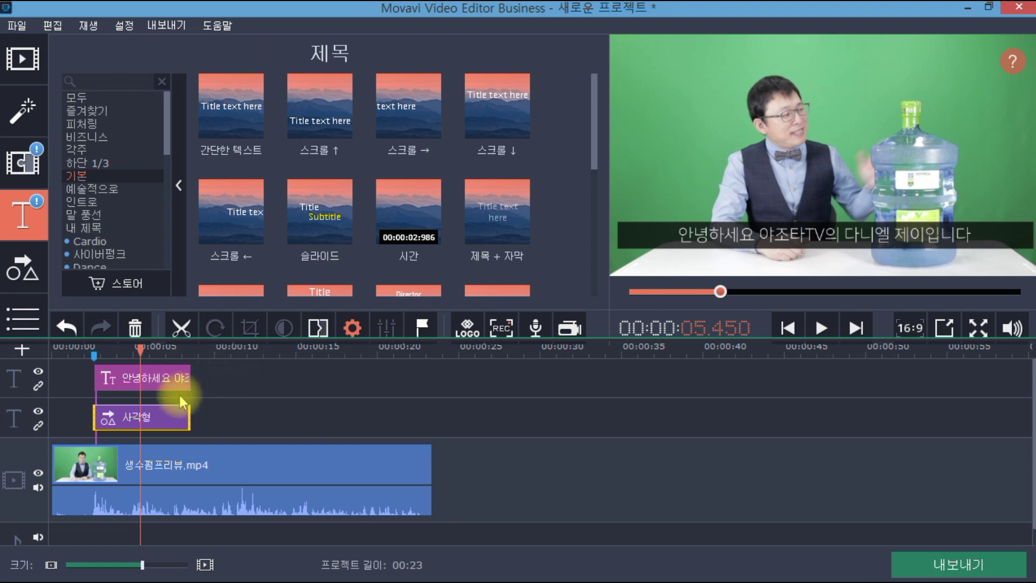
left_click(117, 413)
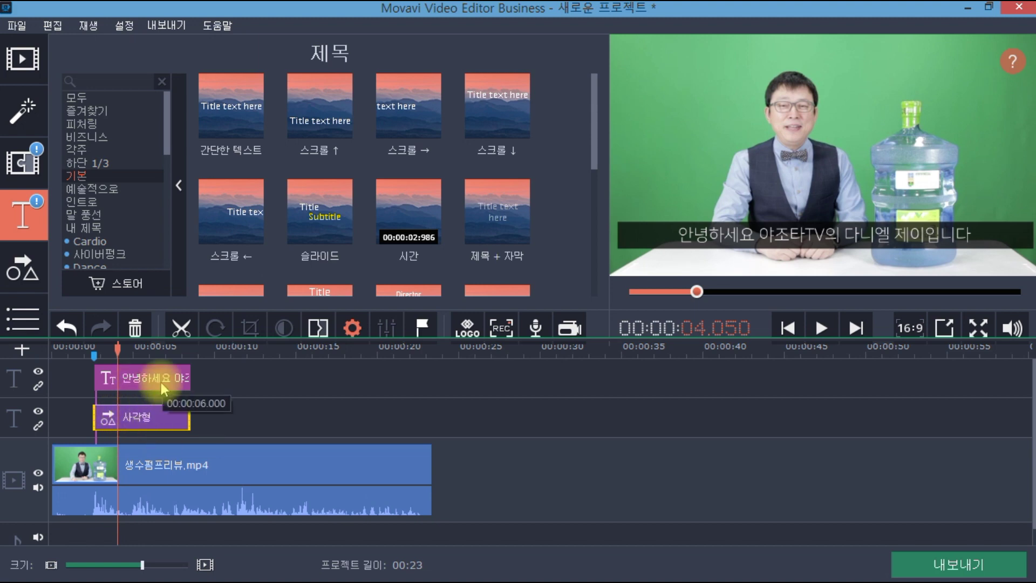
Step: Unlink both title tracks from the video, and duplicate the greeting title with its rectangle callout at 00:00:10.850
left_click(39, 385)
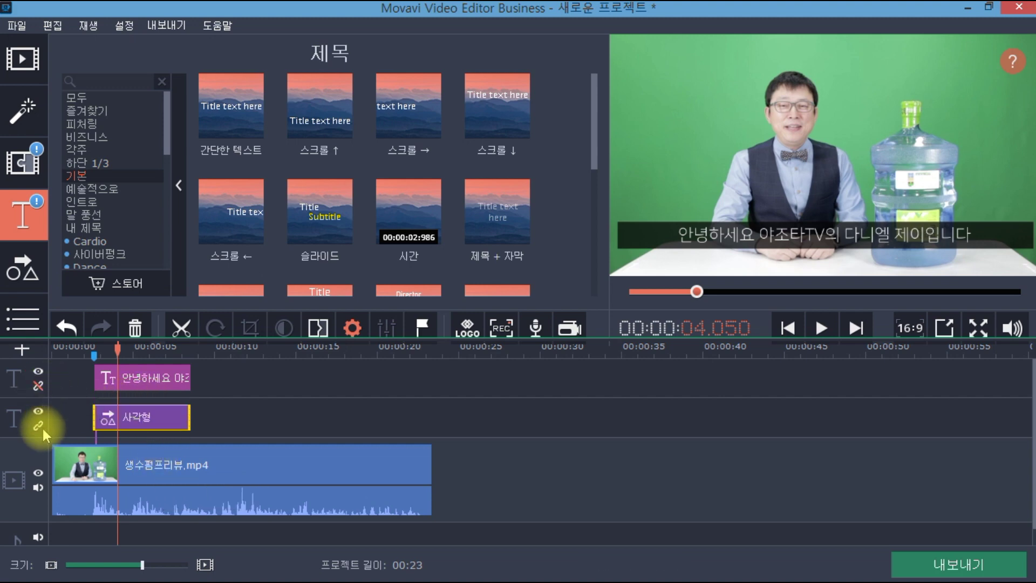
left_click(39, 425)
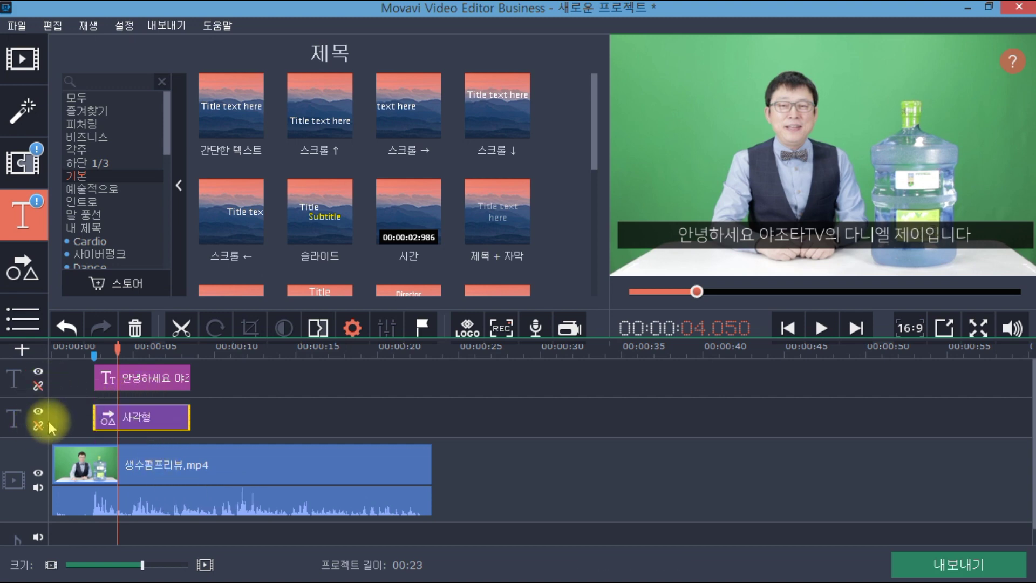
left_click(157, 382)
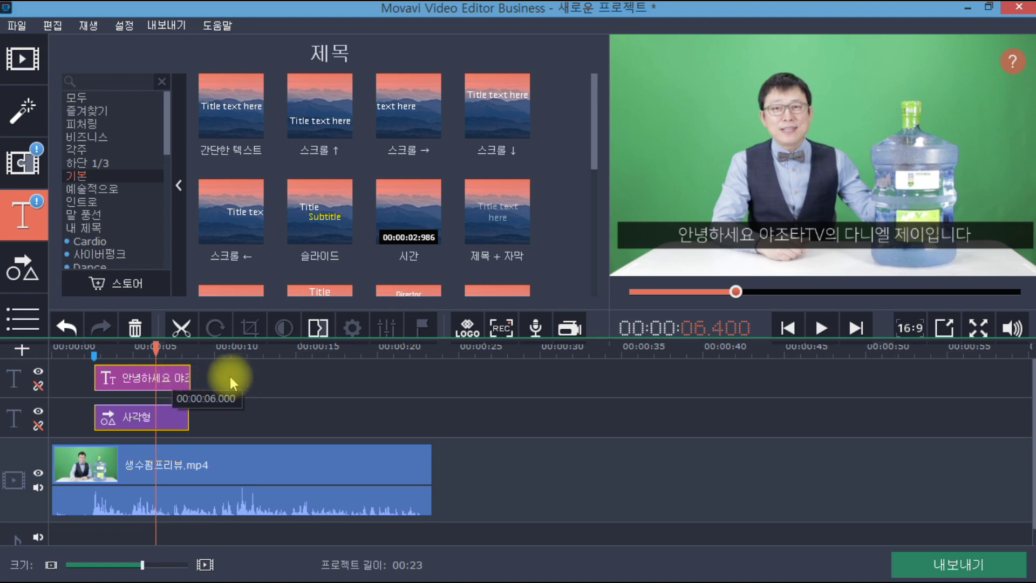
left_click(228, 353)
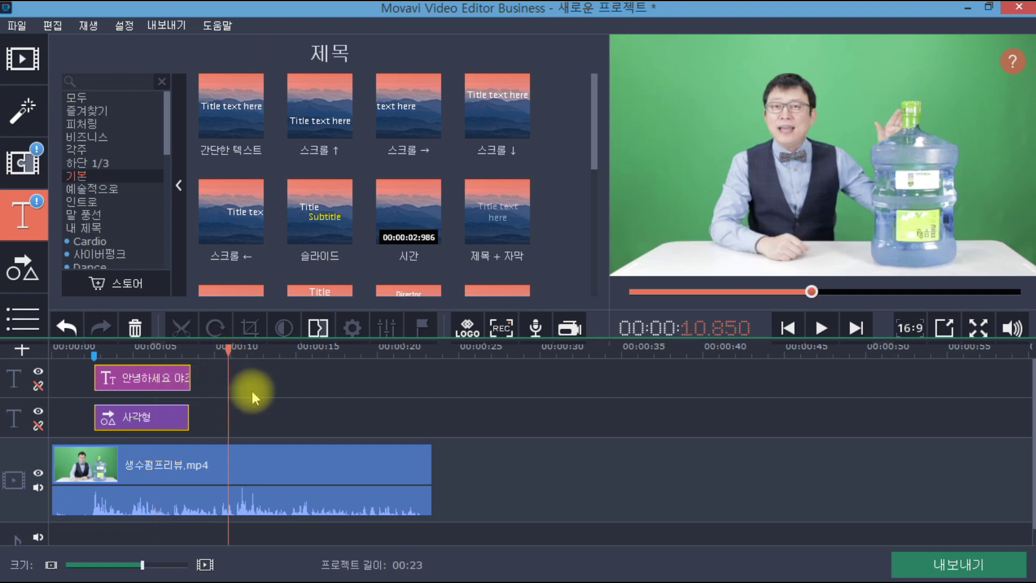
key("ctrl+v")
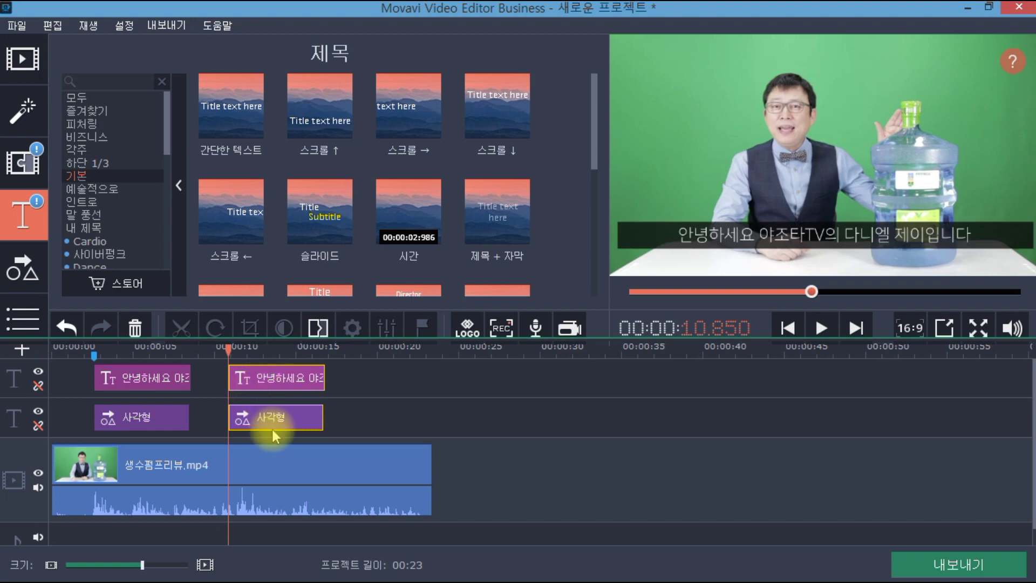
Step: Open the duplicated greeting's text and its rectangle callout for editing, and return to the original greeting title
double_click(269, 384)
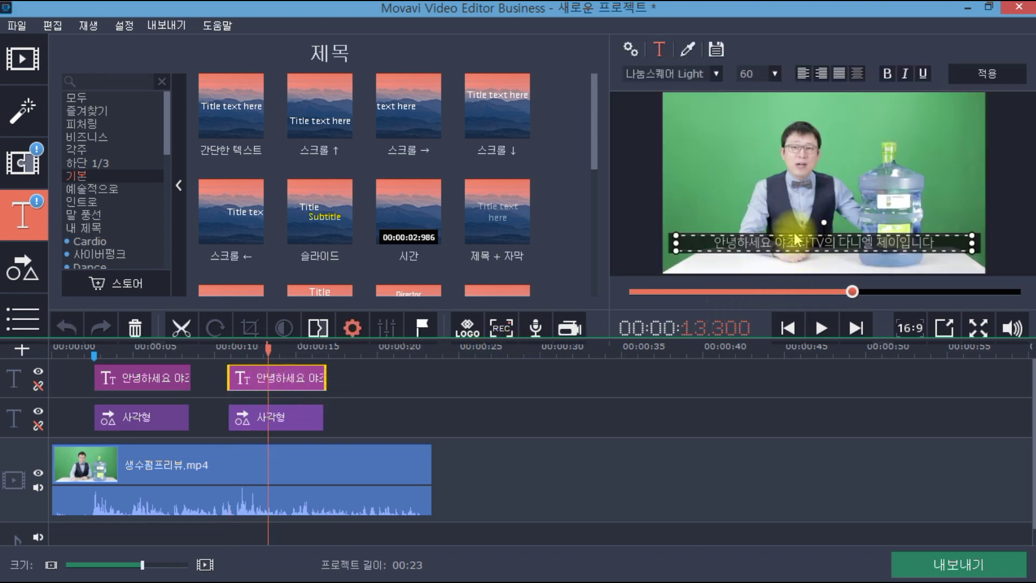
double_click(803, 244)
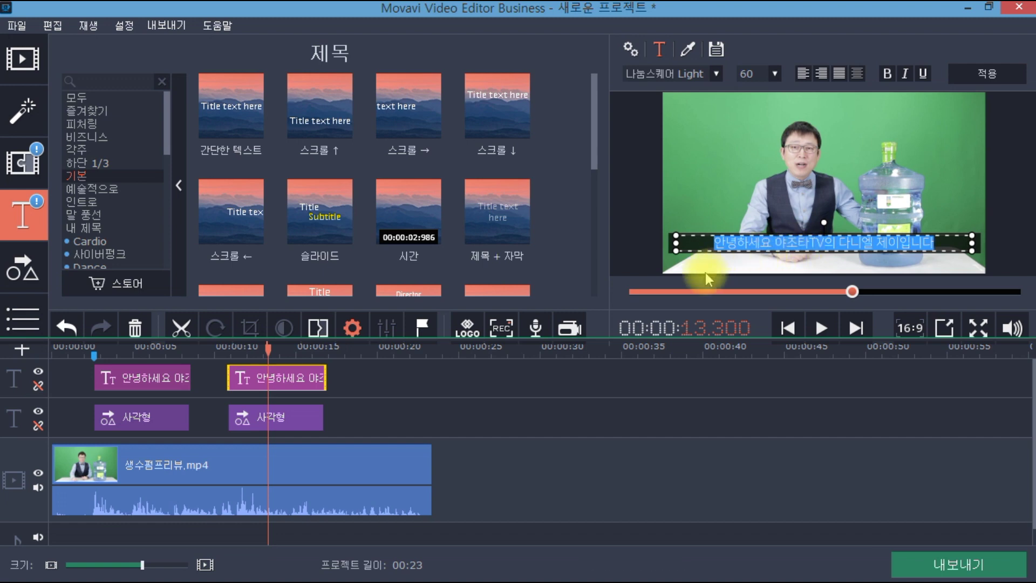
left_click(280, 423)
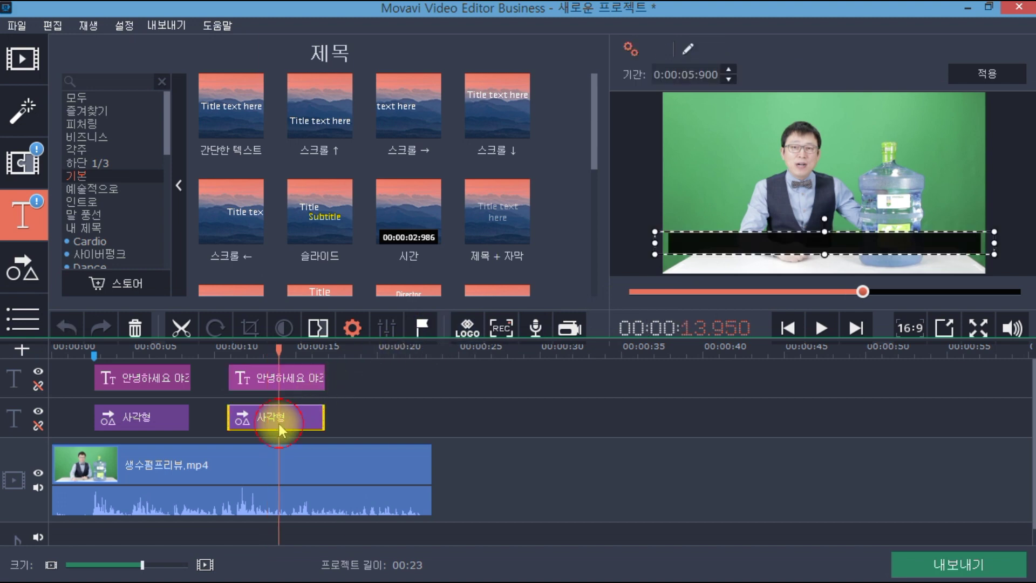
left_click(269, 380)
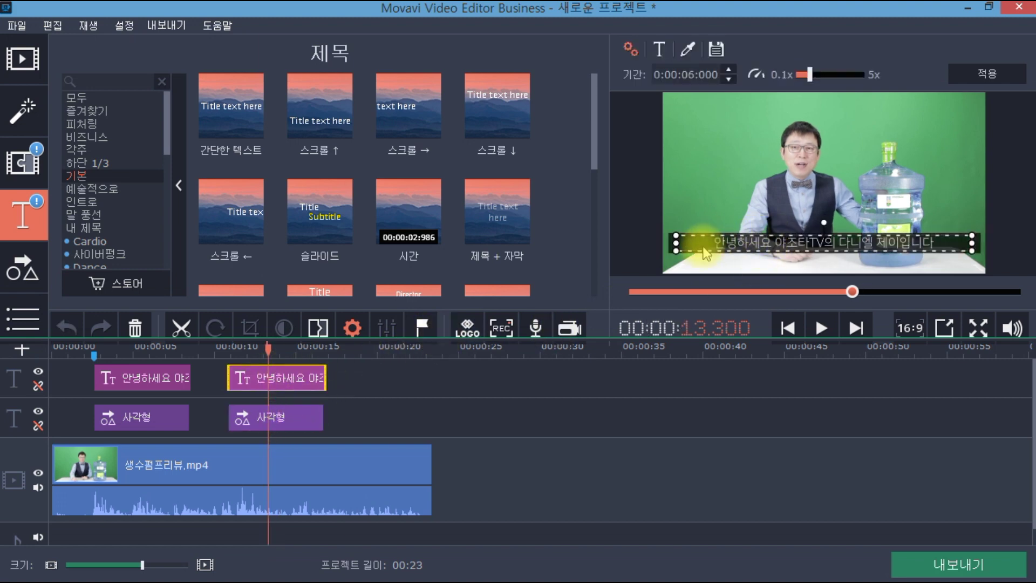
left_click(257, 417)
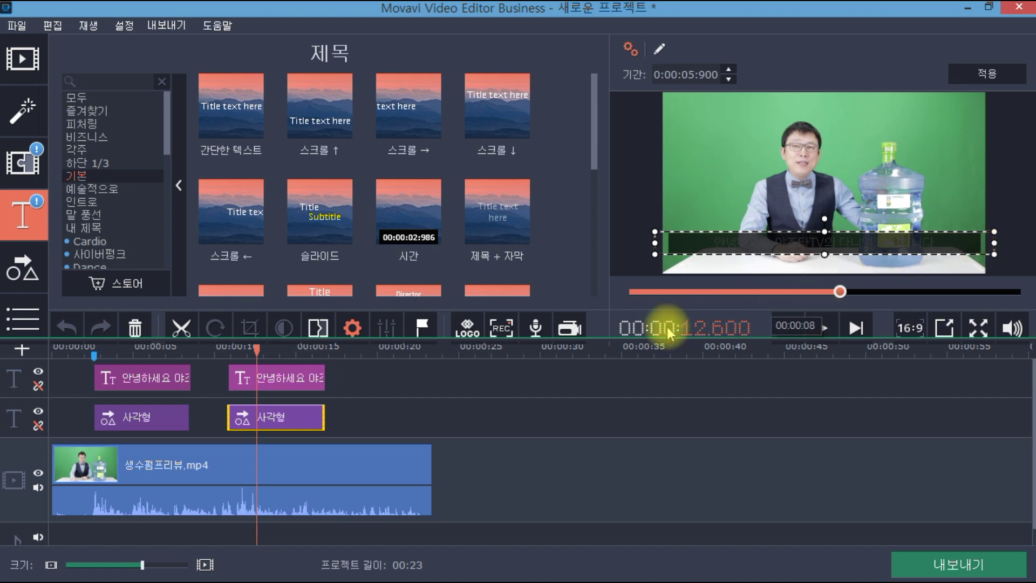
left_click(154, 381)
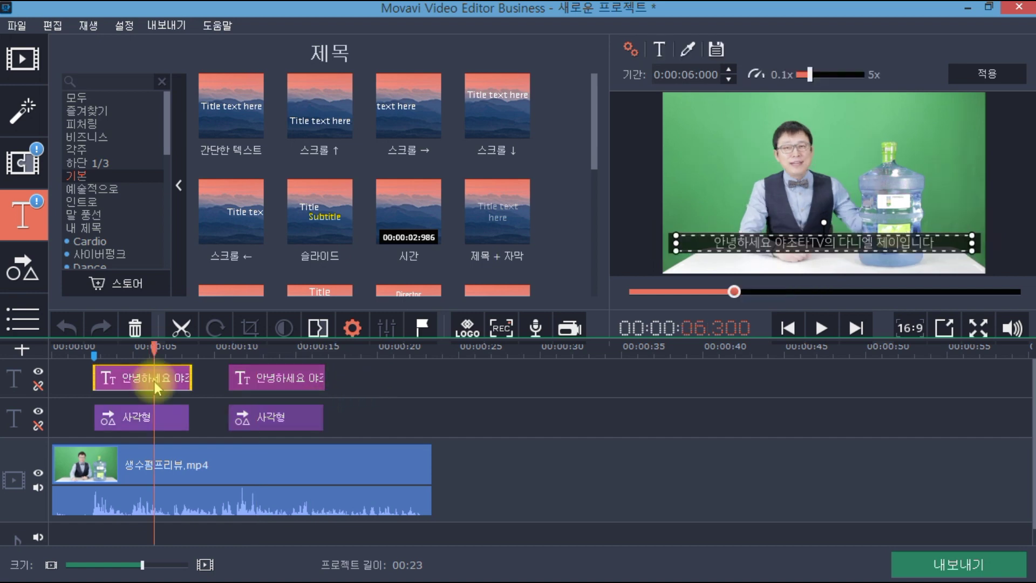